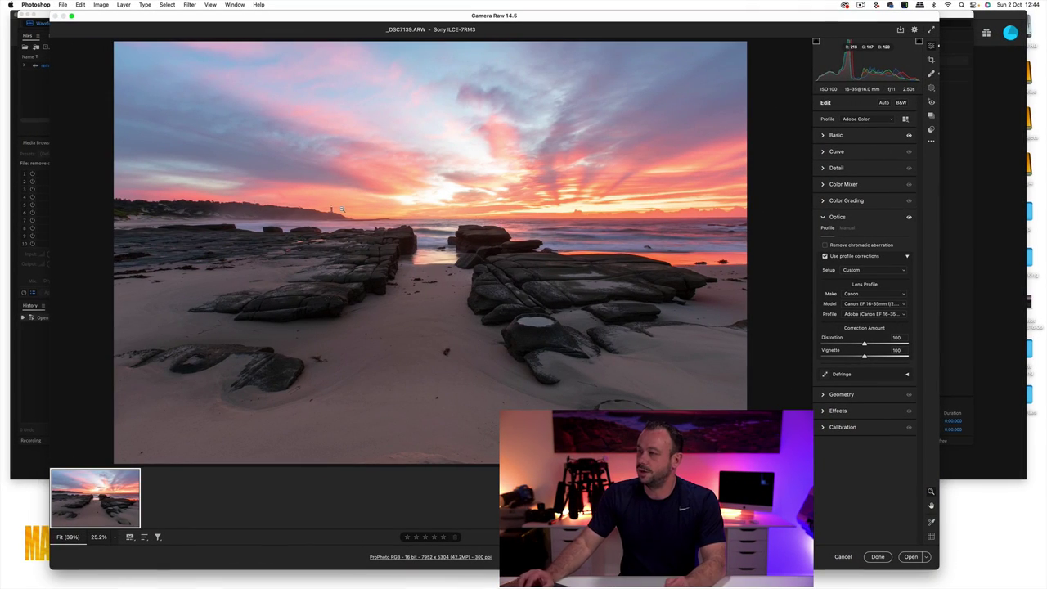
Zoom the Camera Raw preview to about 577% and pan across the treeline, lighthouse and shore rocks
left_click_drag(236, 229, 420, 245)
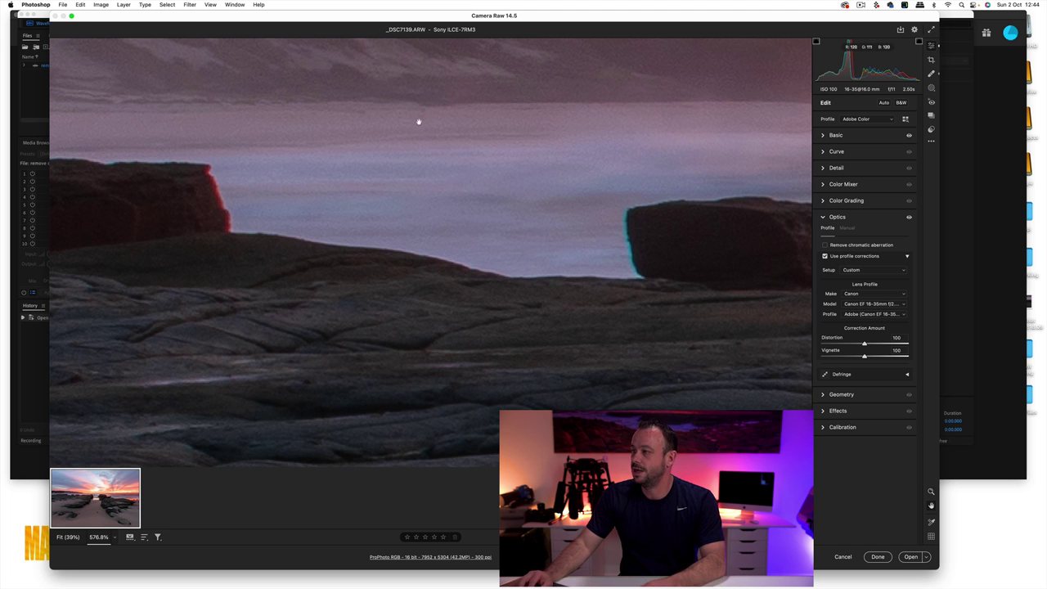
left_click_drag(418, 121, 408, 285)
left_click_drag(409, 193, 409, 393)
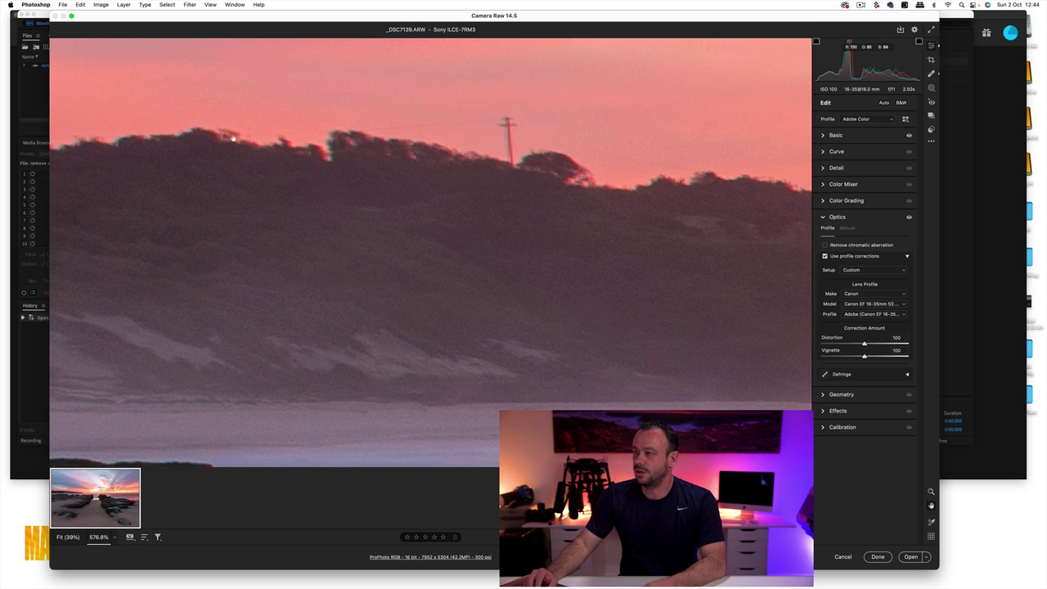
left_click_drag(682, 187, 416, 222)
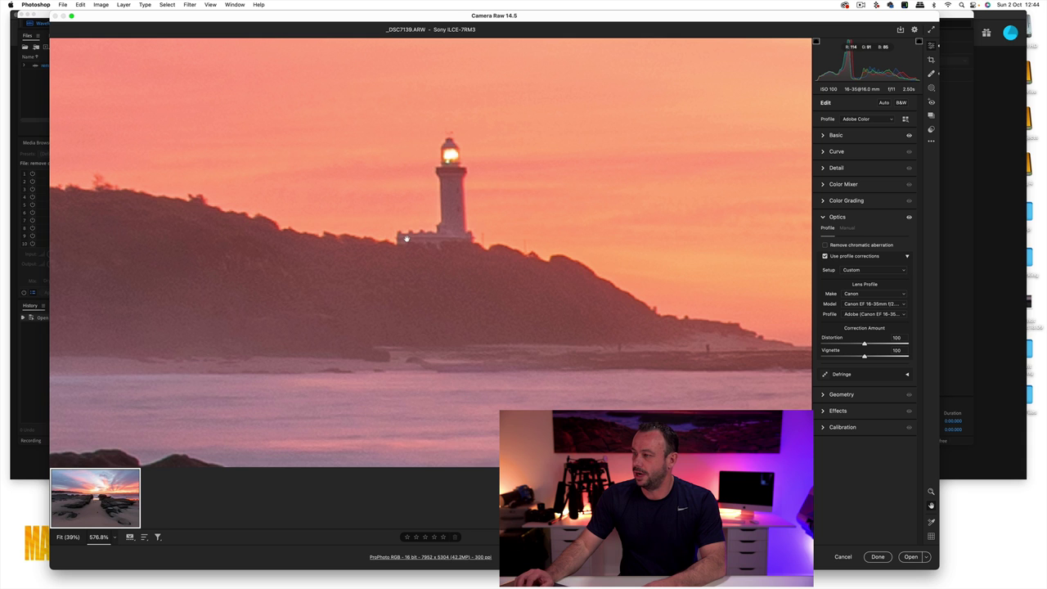
left_click_drag(341, 265, 545, 236)
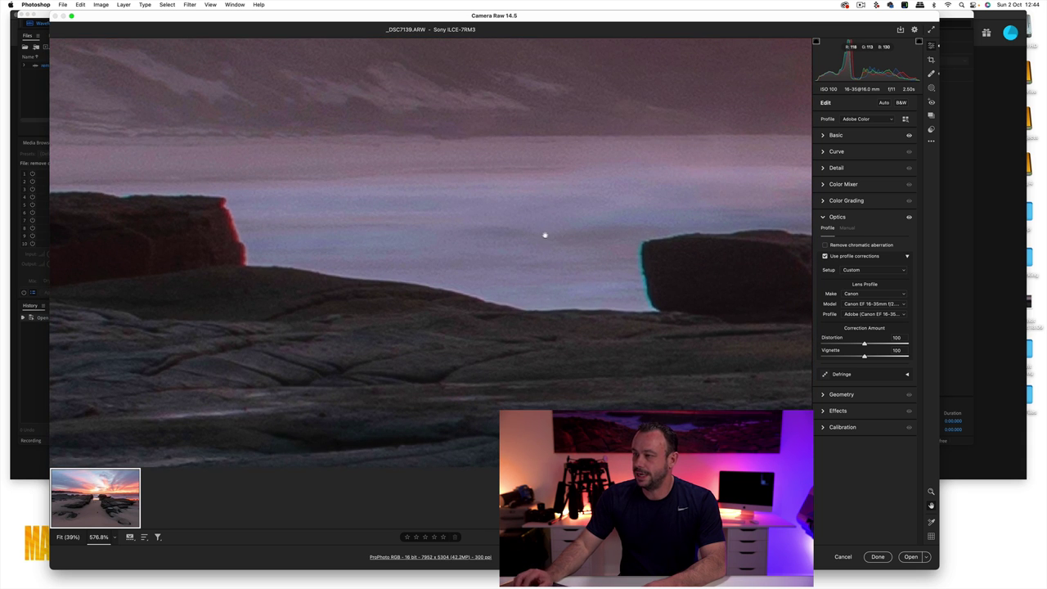
Tick Remove chromatic aberration in the Optics panel to clear the red-cyan rock fringing
left_click(825, 246)
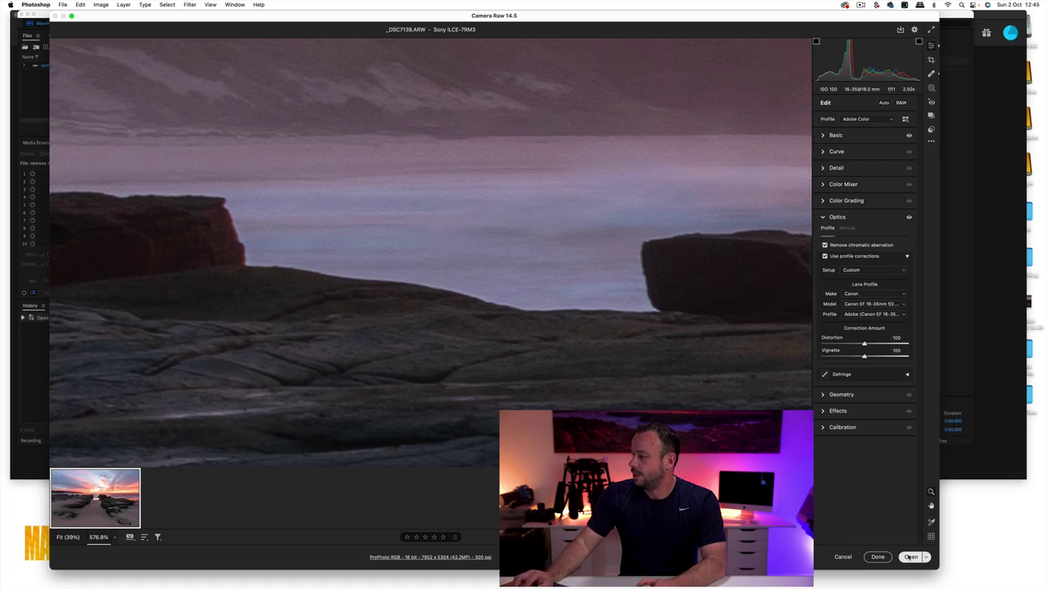
Open the photo in Photoshop, zoom to 300% on the horizon rocks, and duplicate Background as Layer 1
left_click(911, 556)
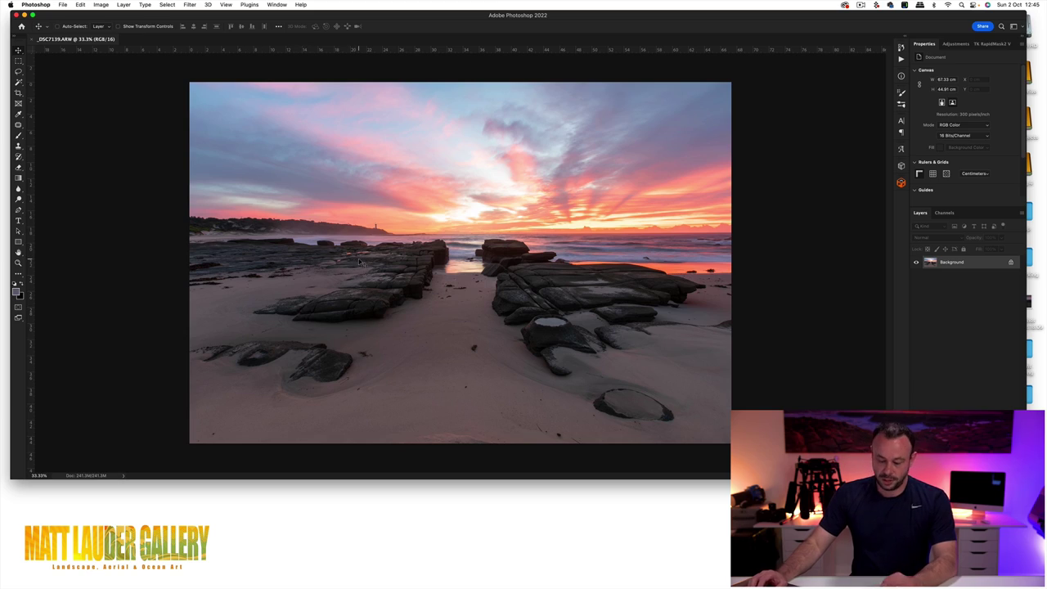
key("z")
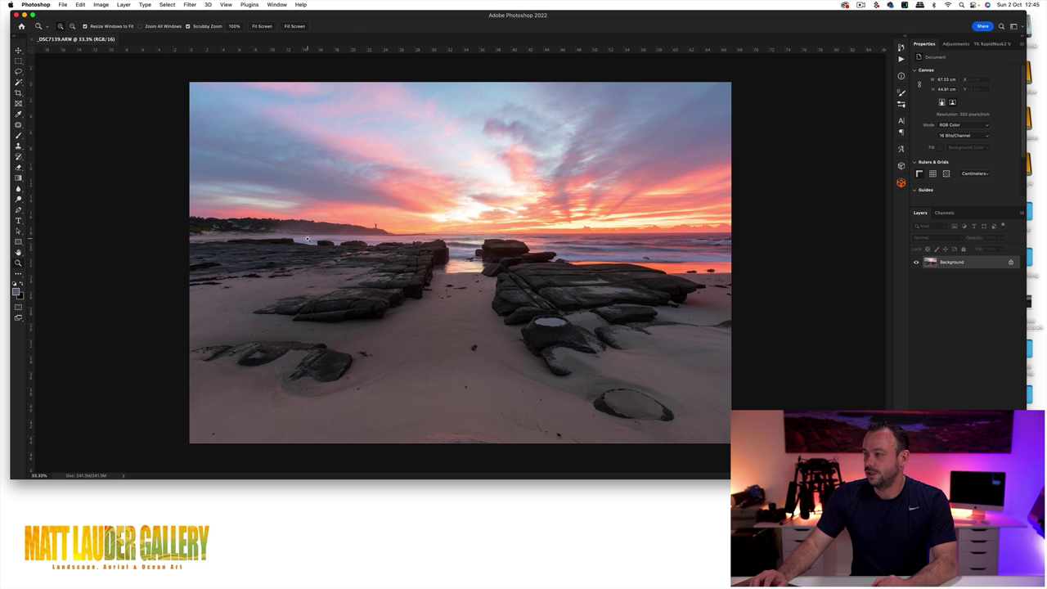
left_click_drag(307, 238, 307, 238)
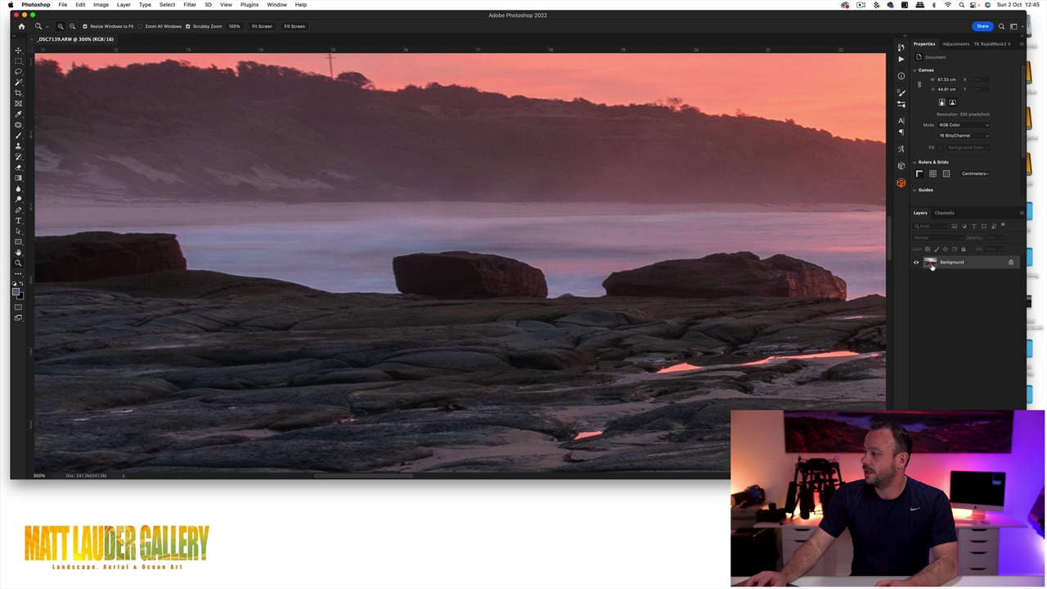
key("super+j")
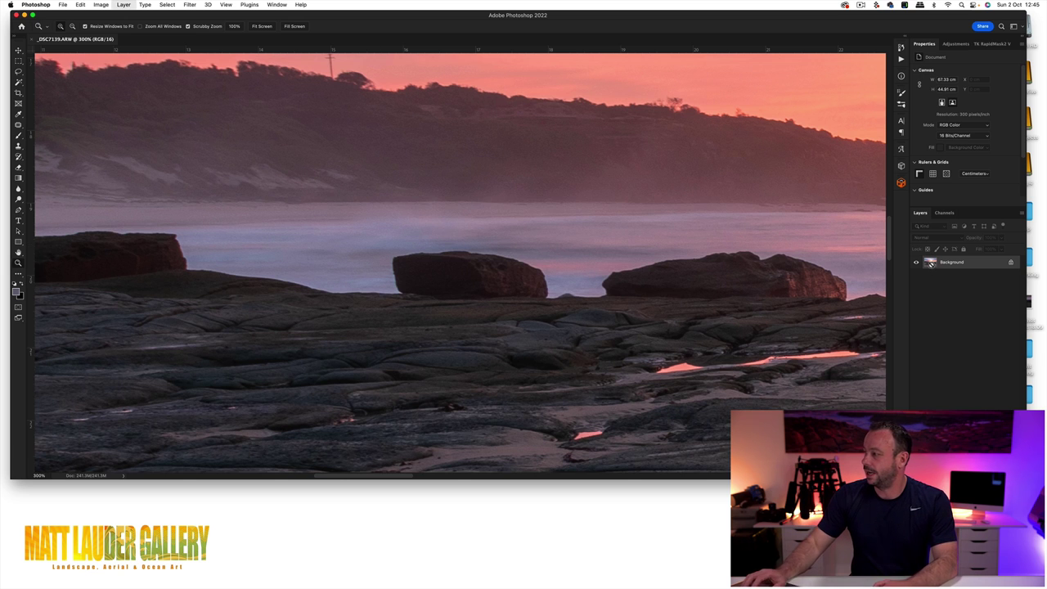
left_click(933, 263)
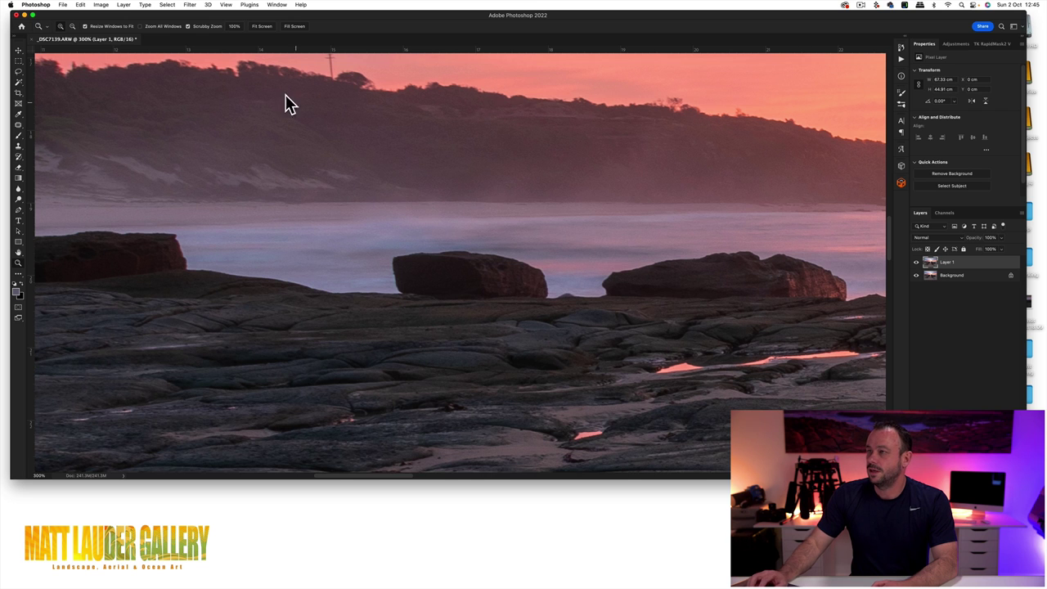
left_click(189, 5)
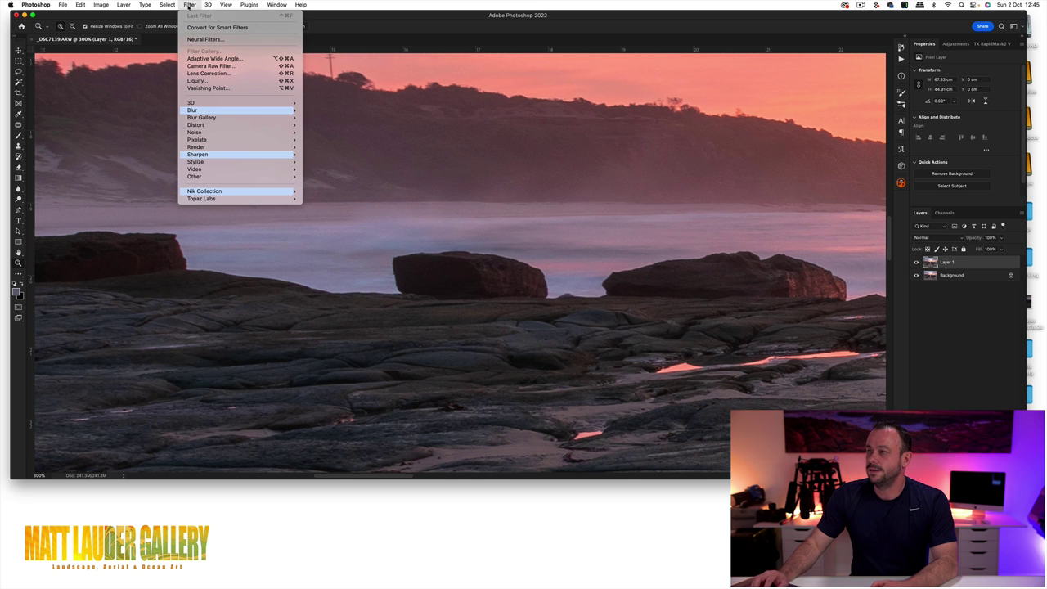
left_click(209, 74)
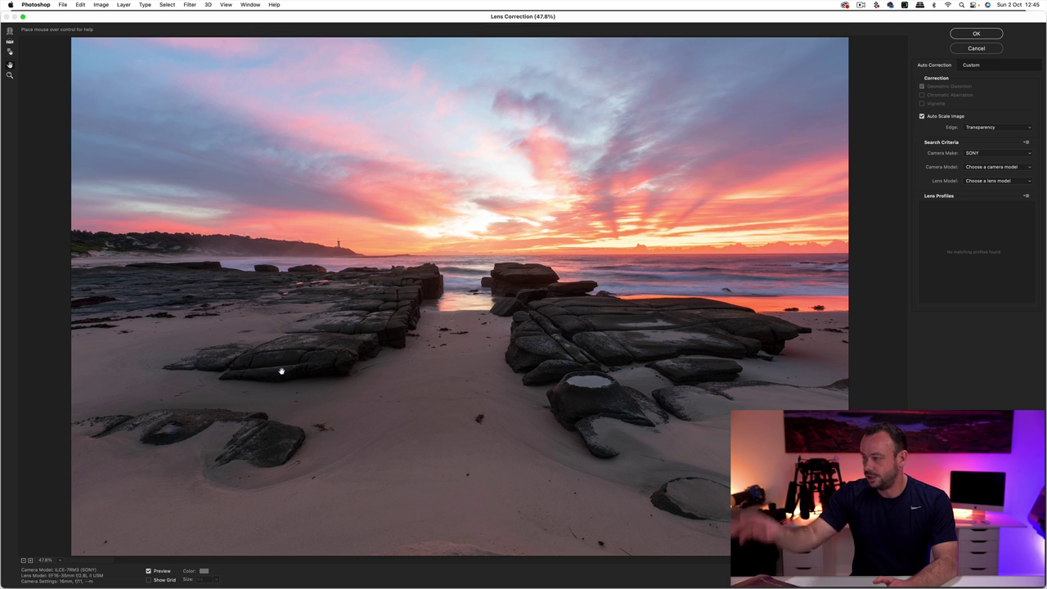
left_click(973, 66)
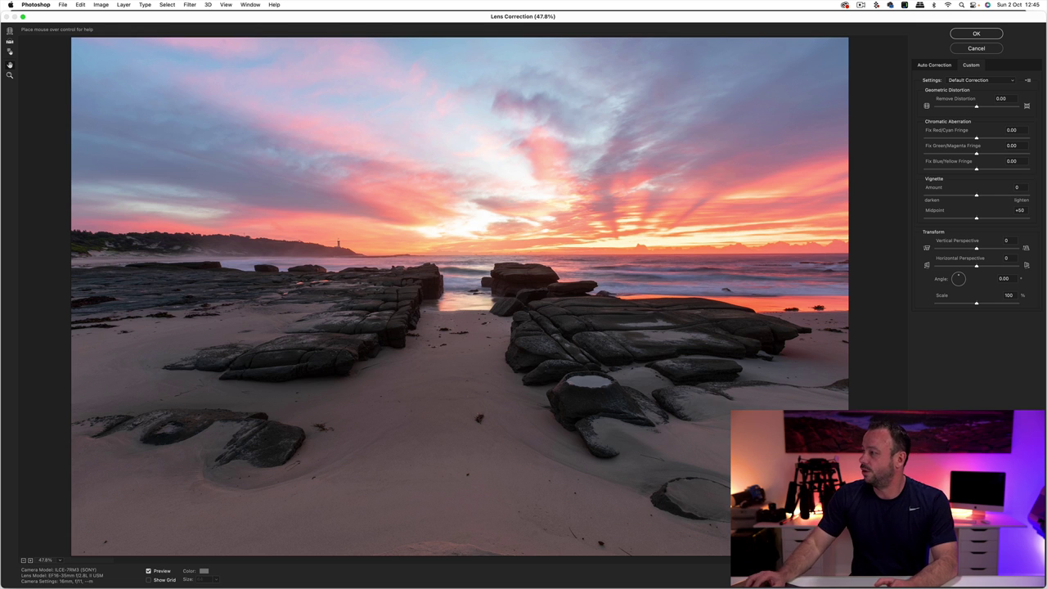
left_click(970, 50)
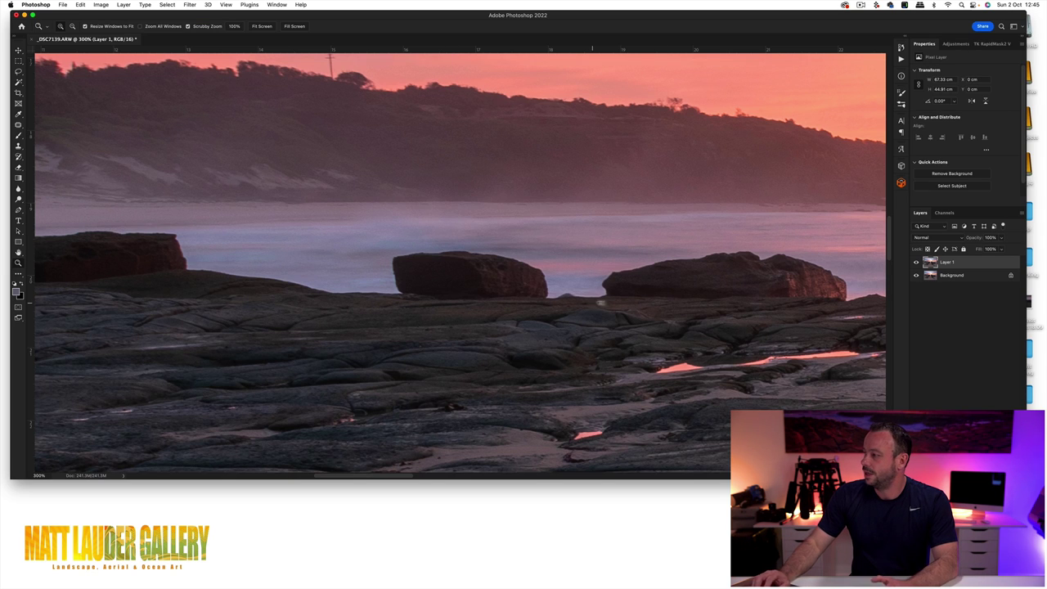
Add a Hue/Saturation adjustment layer with Saturation +36, then zoom to 400% on the rocks
left_click(520, 323, "alt")
left_click(519, 322, "alt")
scroll(491, 278, "right", 5)
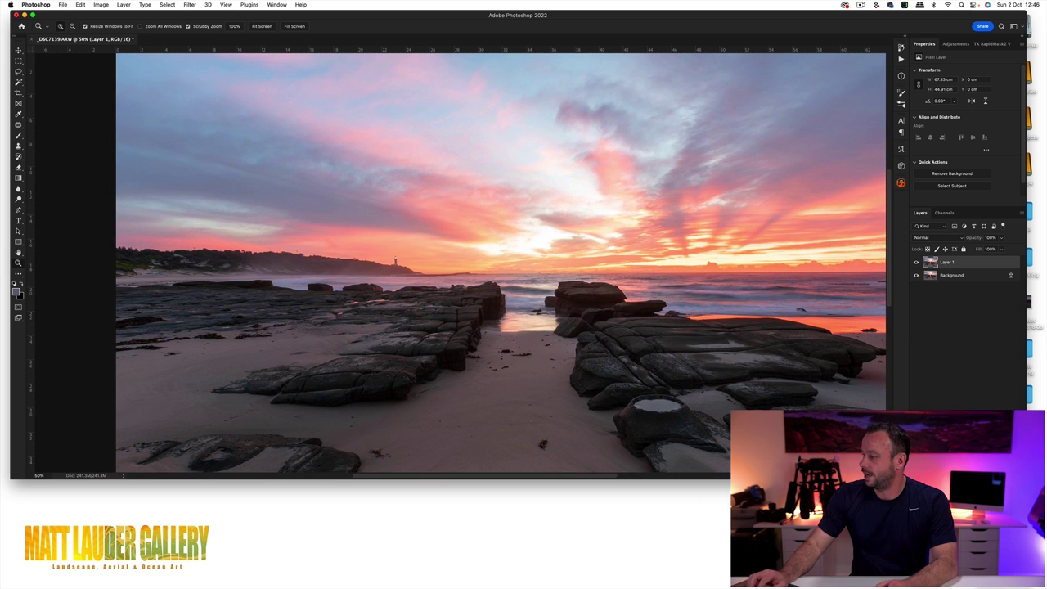
key("super+u")
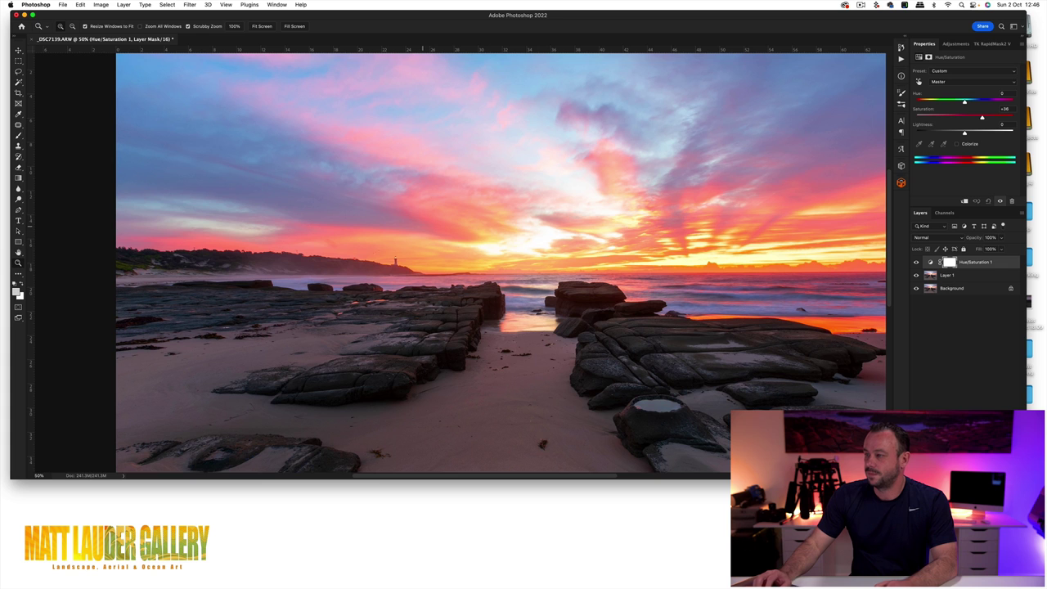
left_click_drag(287, 286, 376, 229)
With Layer 1 active, draw a freehand Lasso selection around the left cliff's fringed right edge
key("alt+bracketleft")
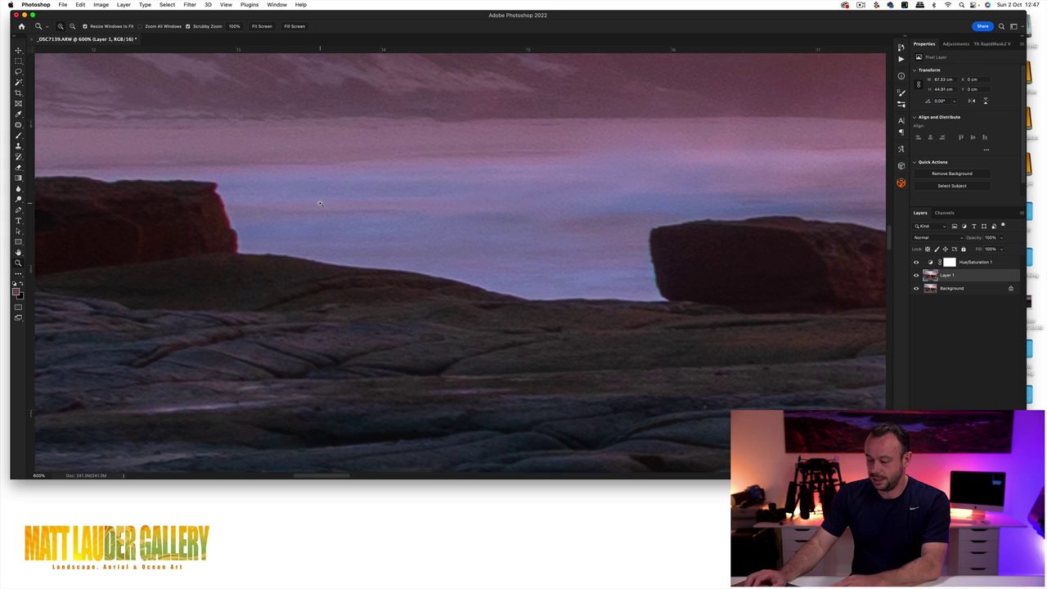
key("l")
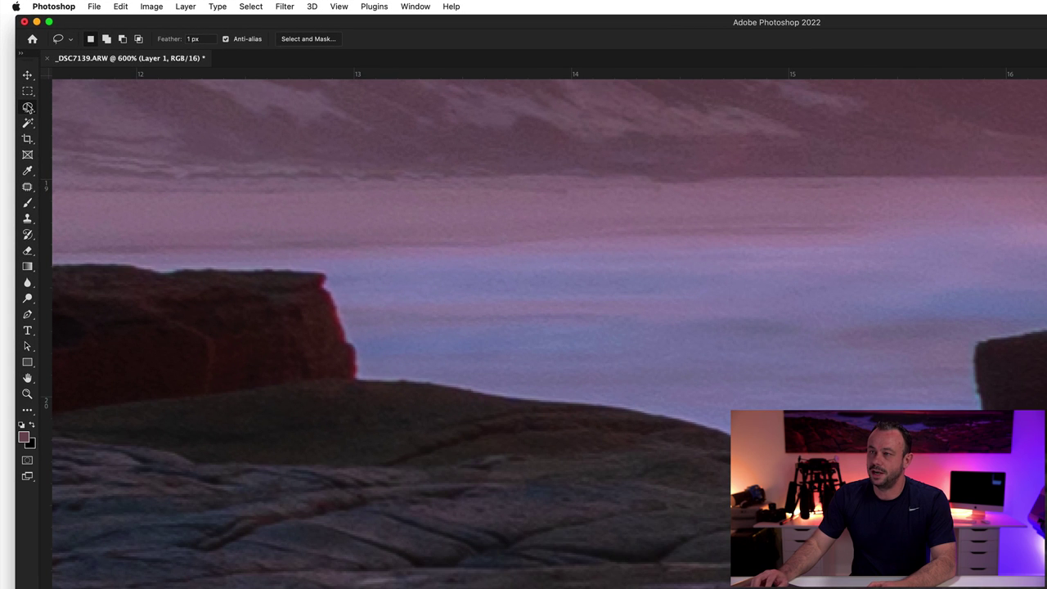
left_click(28, 107)
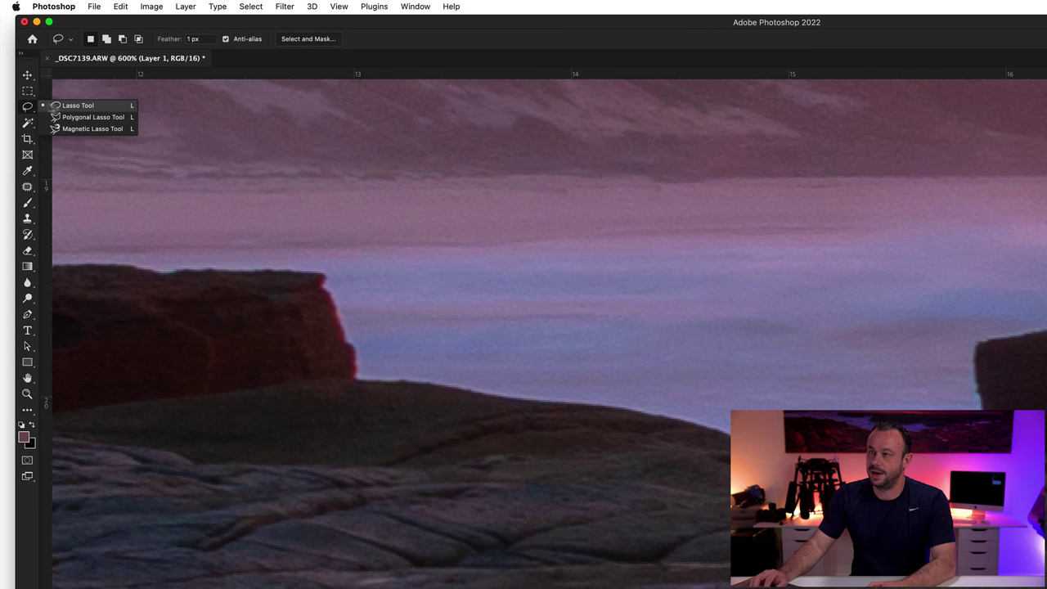
left_click(78, 106)
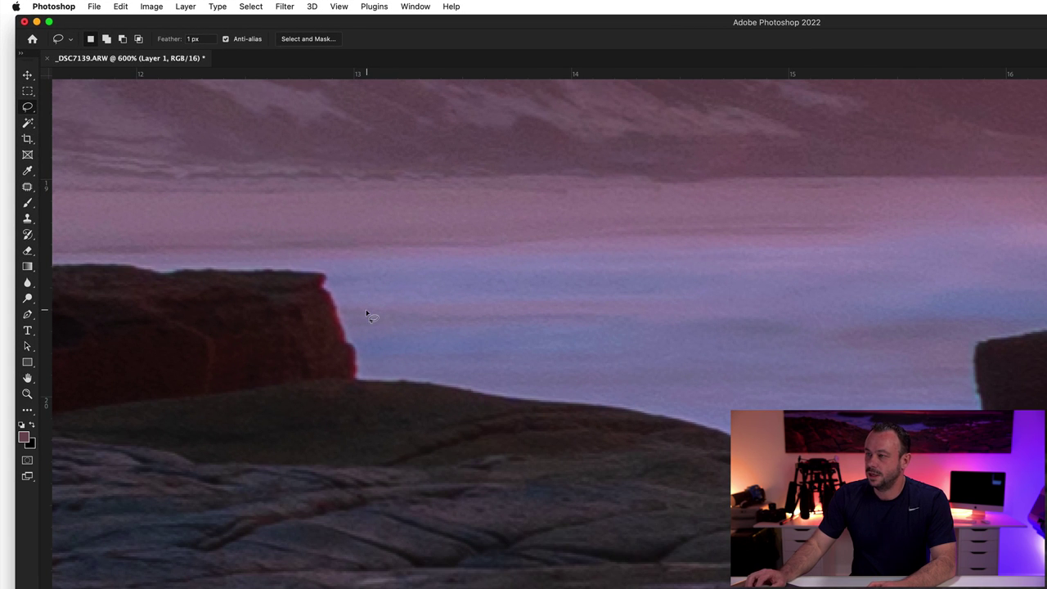
mouse_move(323, 246)
left_mouse_down()
mouse_move(280, 319)
mouse_move(301, 381)
mouse_move(340, 412)
mouse_move(410, 350)
left_mouse_up()
left_click_drag(373, 284, 376, 287)
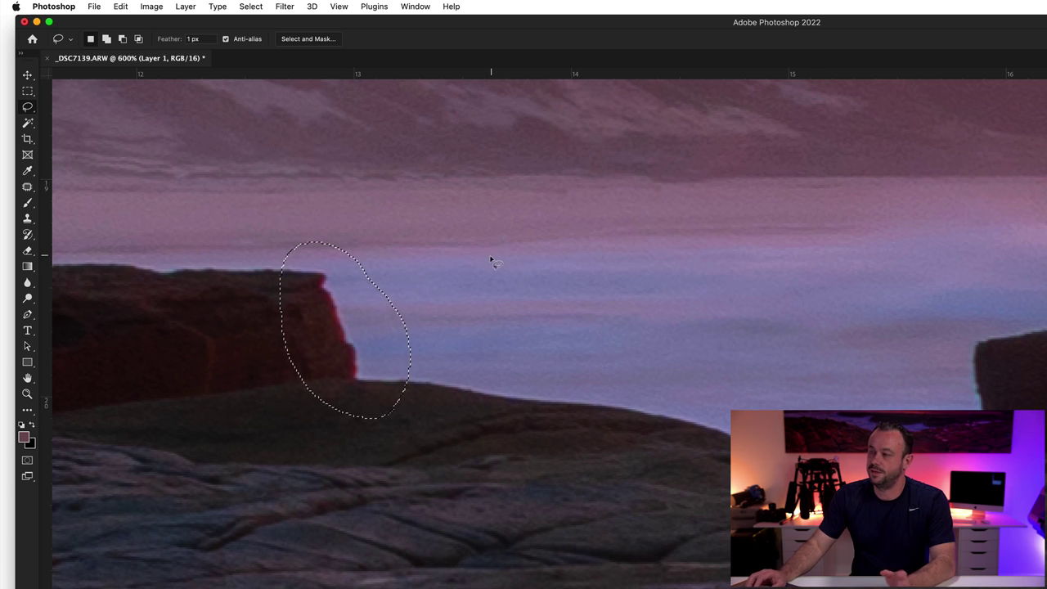
Open Image > Adjustments > Replace Color on the cliff-edge selection, keeping Fuzziness at 57
left_click(152, 7)
mouse_move(155, 43)
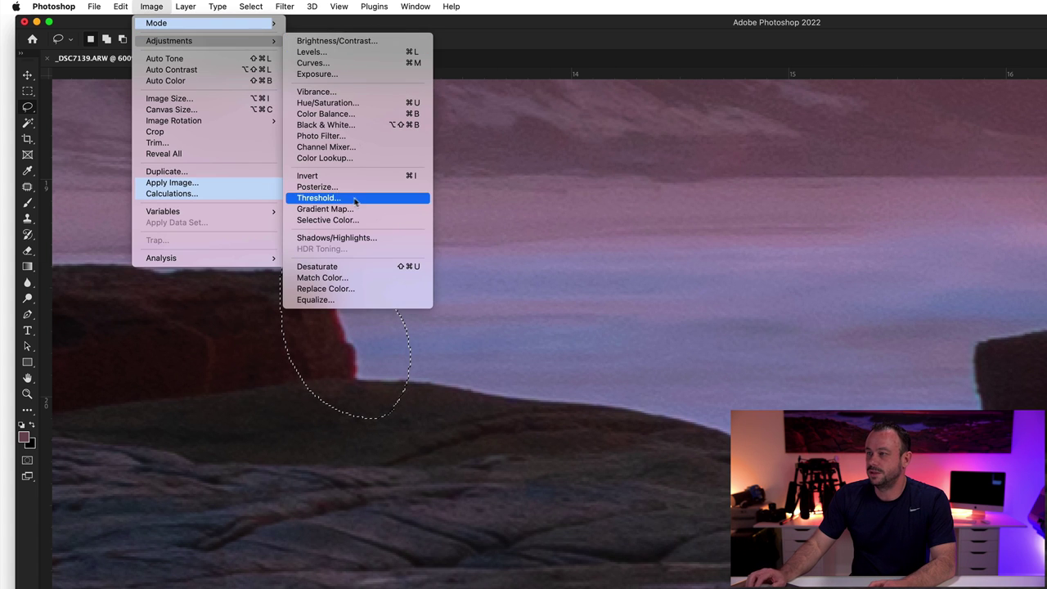
left_click(335, 290)
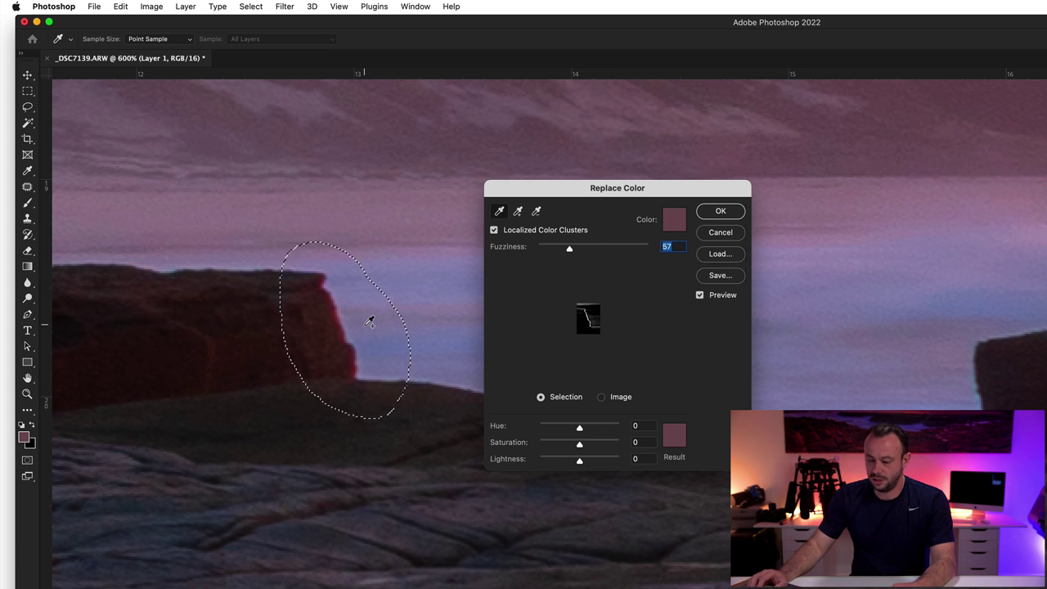
key("alt")
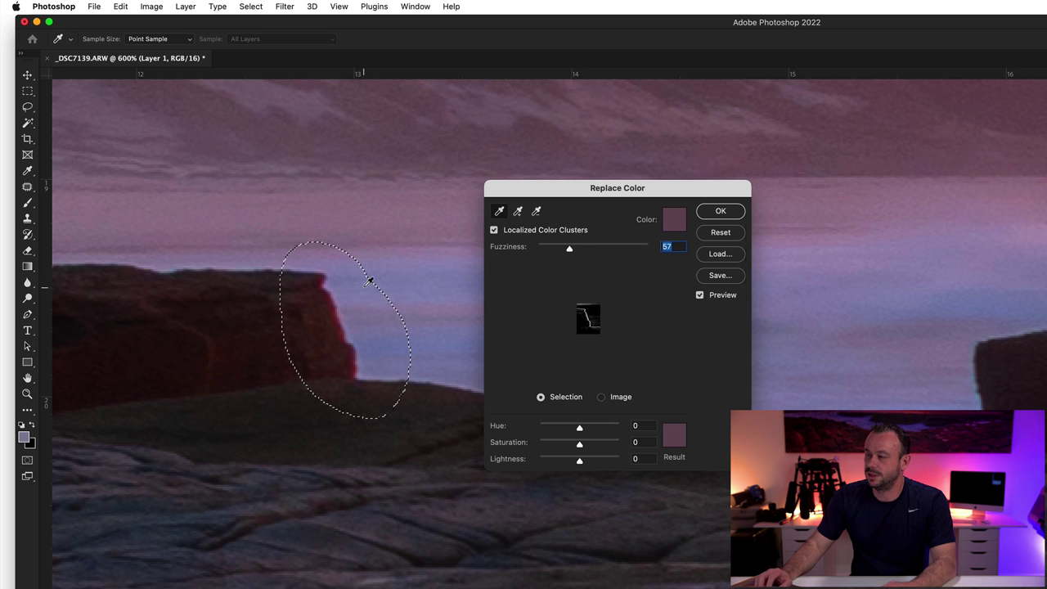
key("alt")
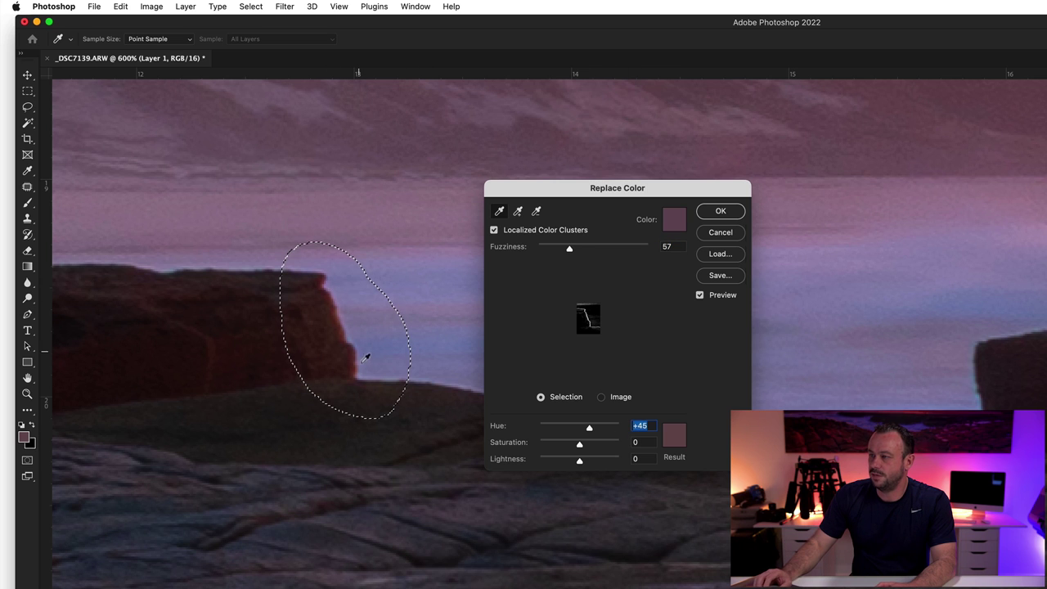
Resample the red fringe and apply Replace Color with Hue +73, Saturation -36, Lightness -19
left_click(564, 445)
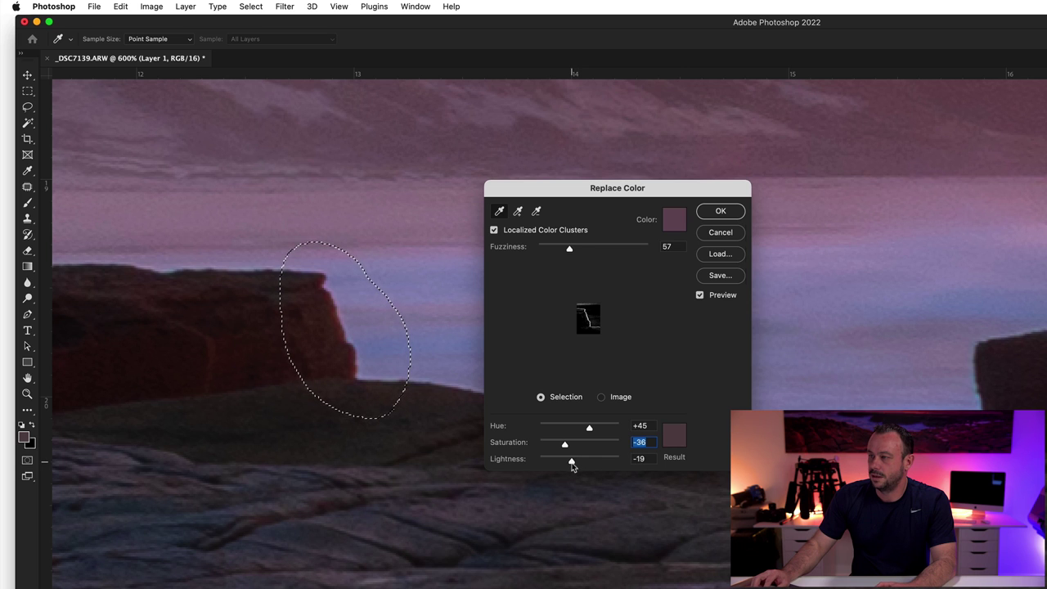
key("Tab")
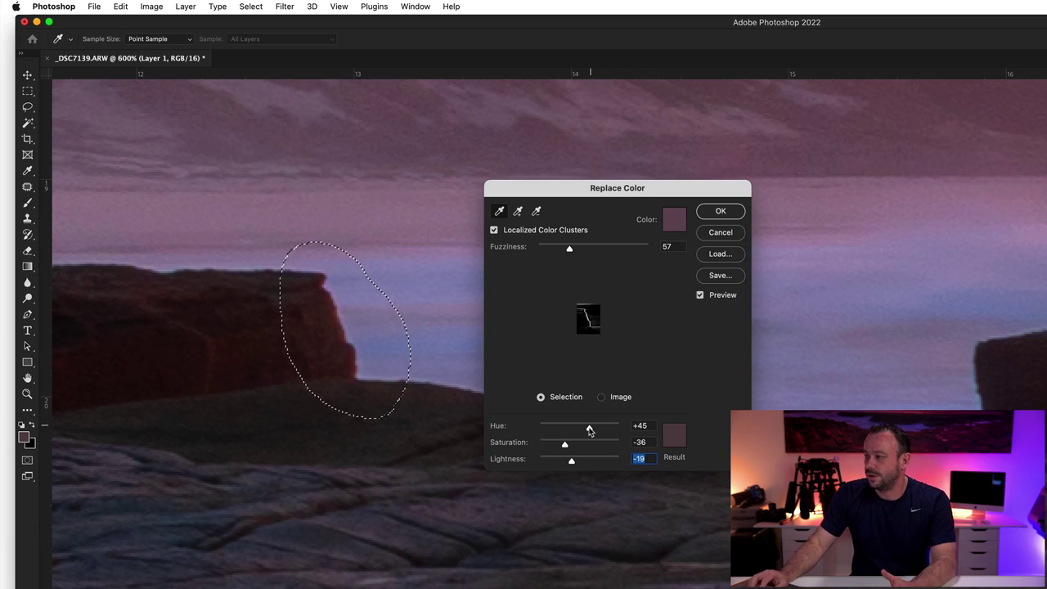
left_click_drag(590, 431, 589, 431)
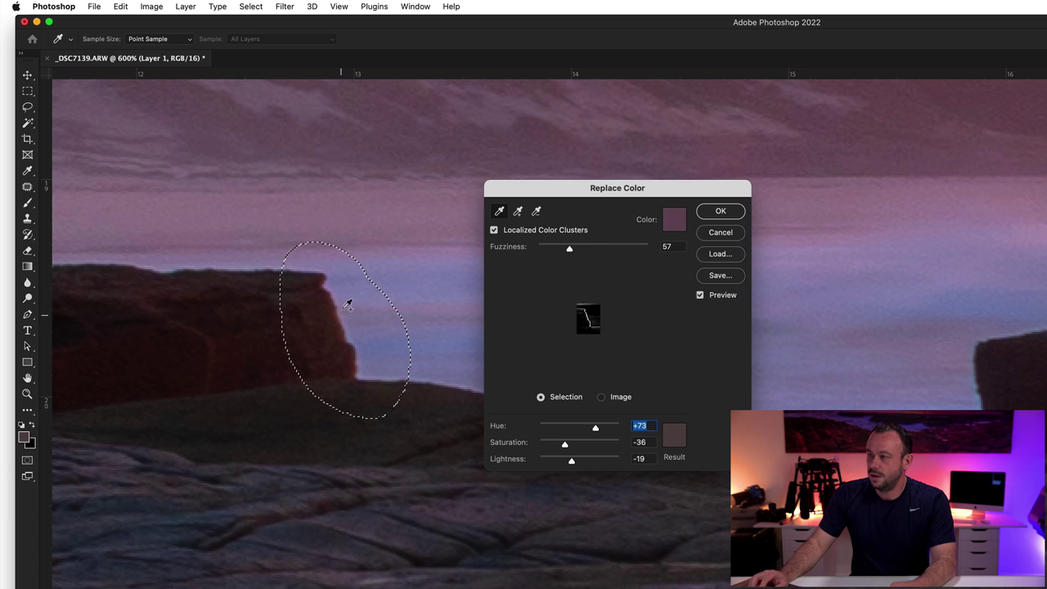
left_click(325, 278)
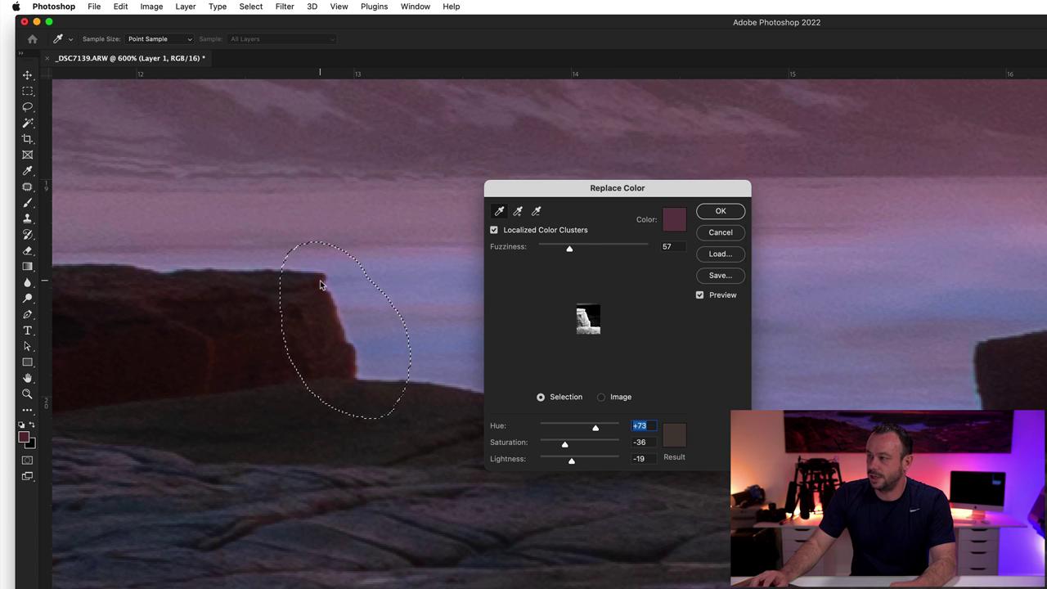
left_click(345, 327)
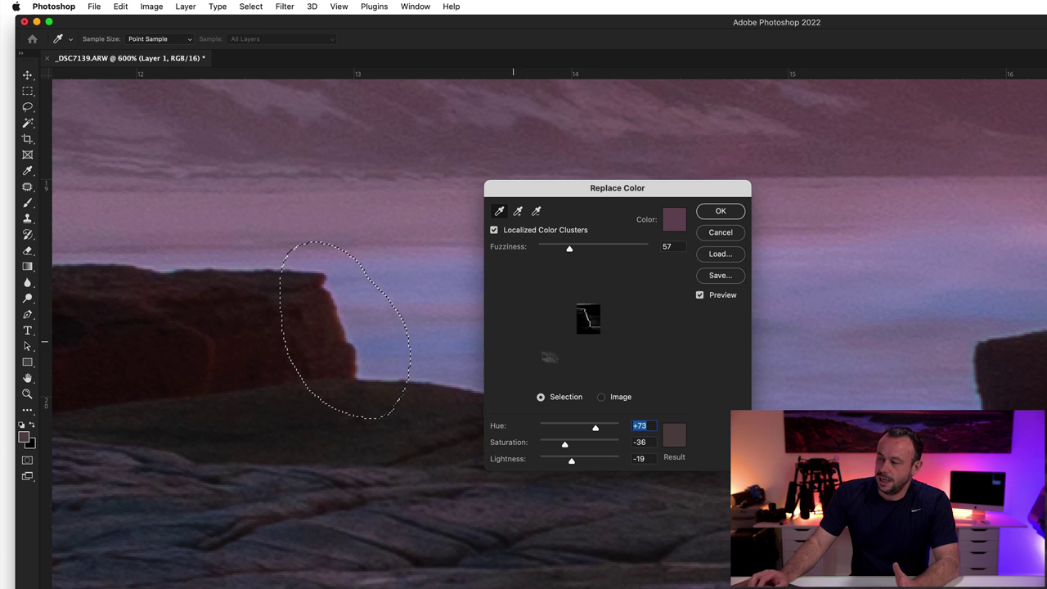
left_click(720, 211)
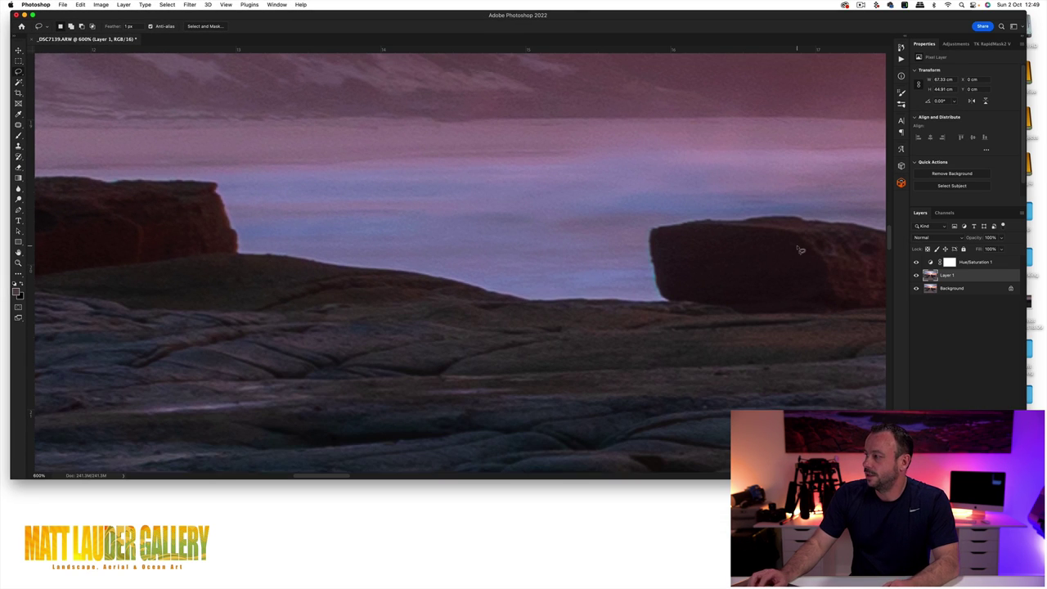
Toggle Layer 1's visibility to compare against the original, then add a layer mask to it
left_click(916, 275)
left_click(916, 275)
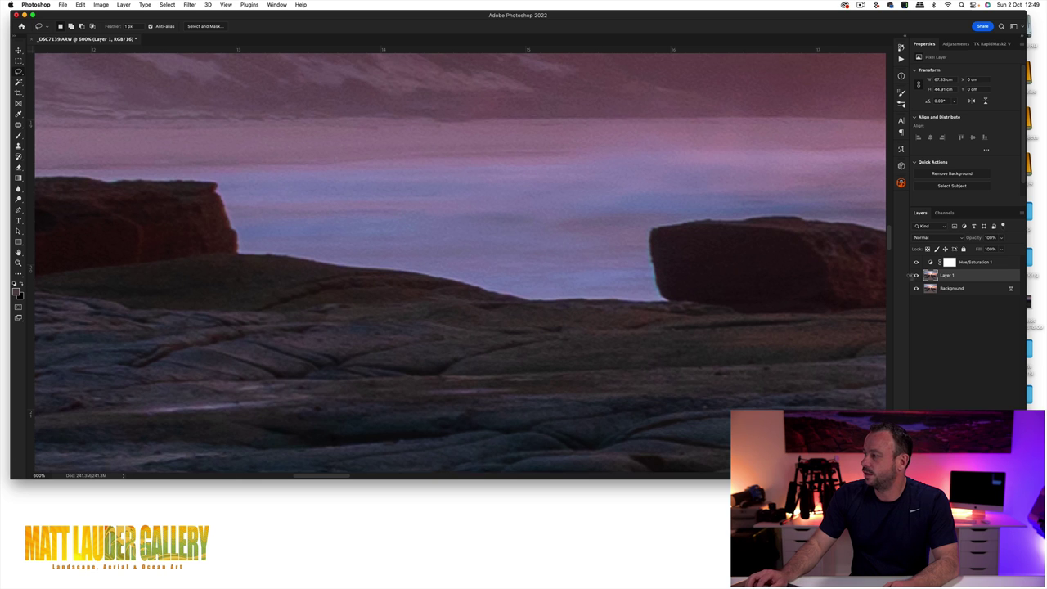
left_click(916, 275)
left_click(916, 276)
left_click(916, 275)
left_click(916, 276)
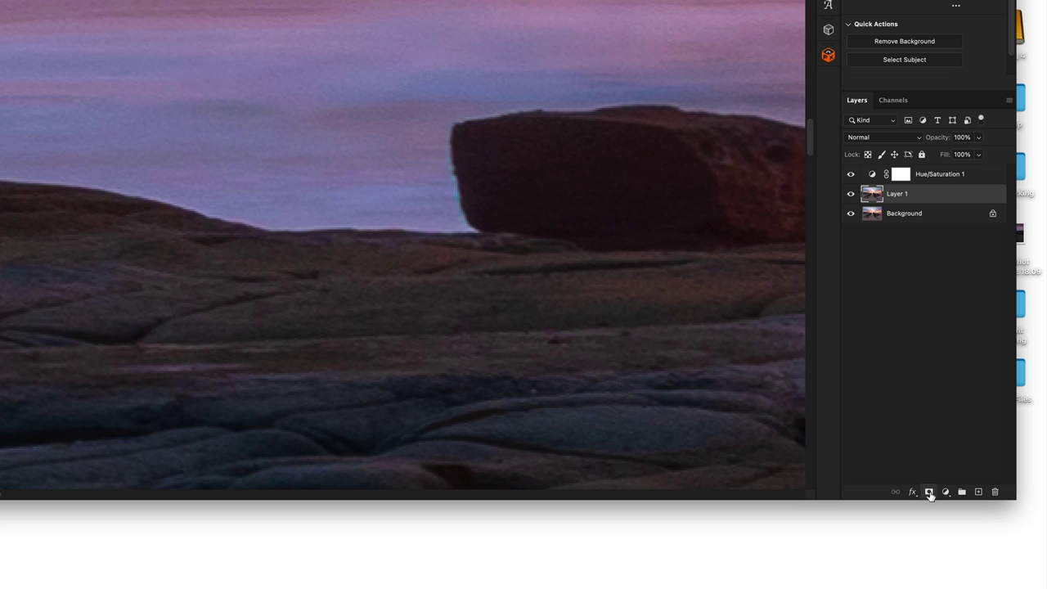
left_click(929, 492)
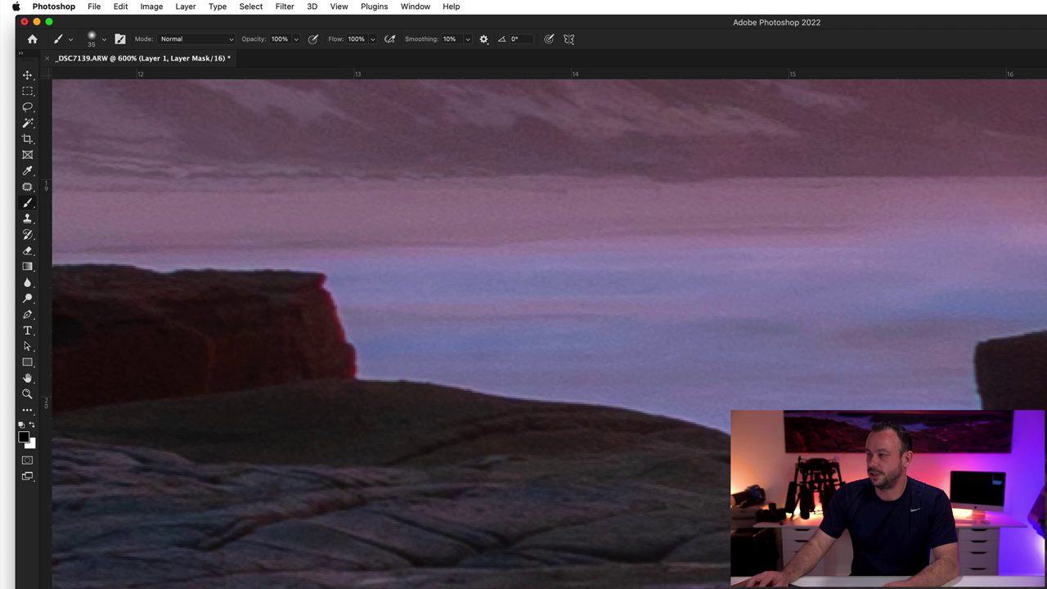
Pan right and lasso the cyan-fringed left edge of the right boulder on Layer 1's pixels
scroll(807, 397, "right", 5)
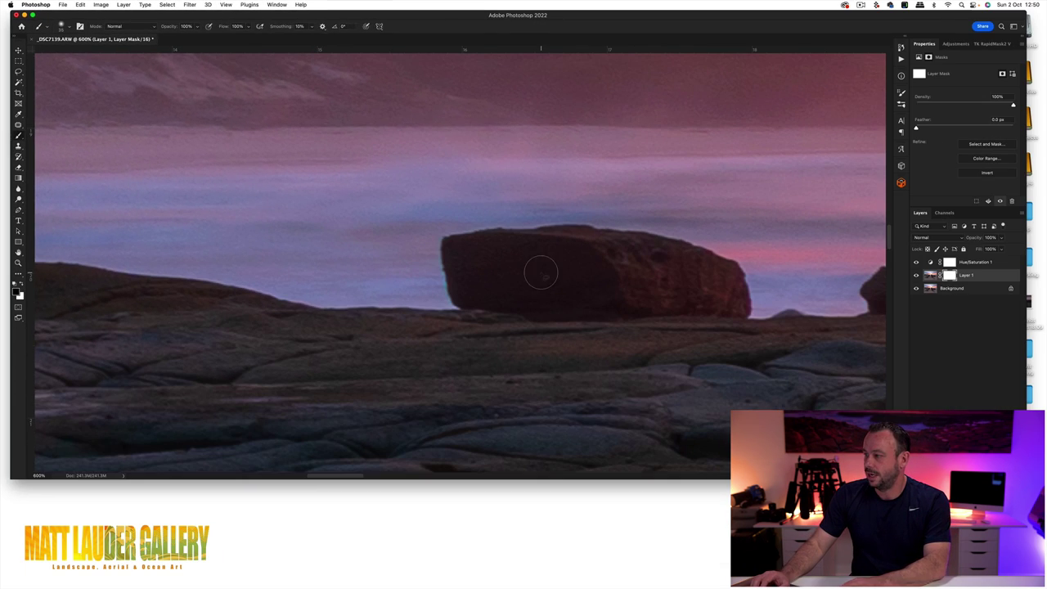
key("l")
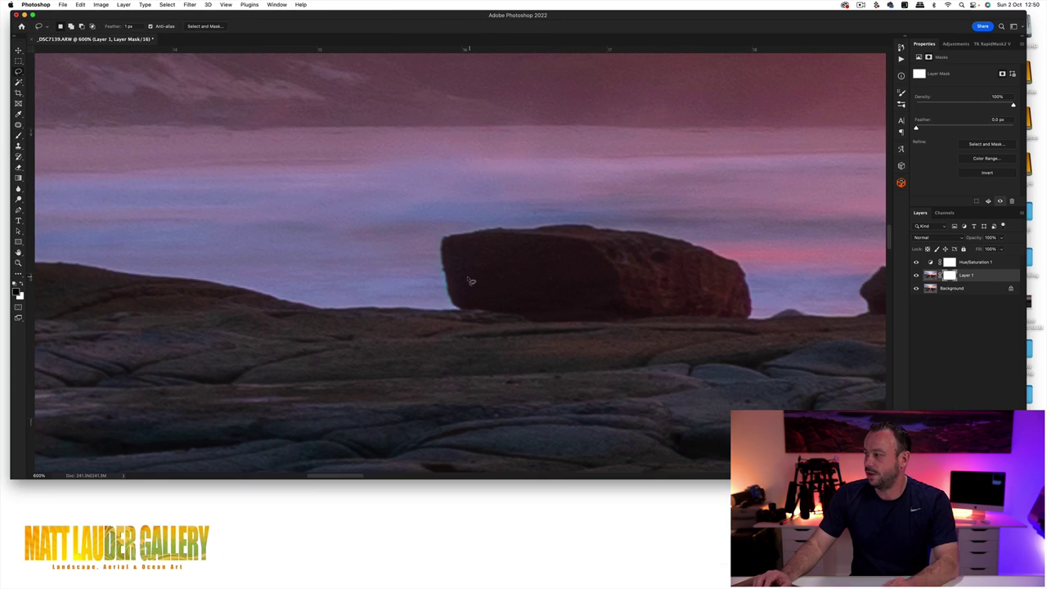
left_click(930, 276)
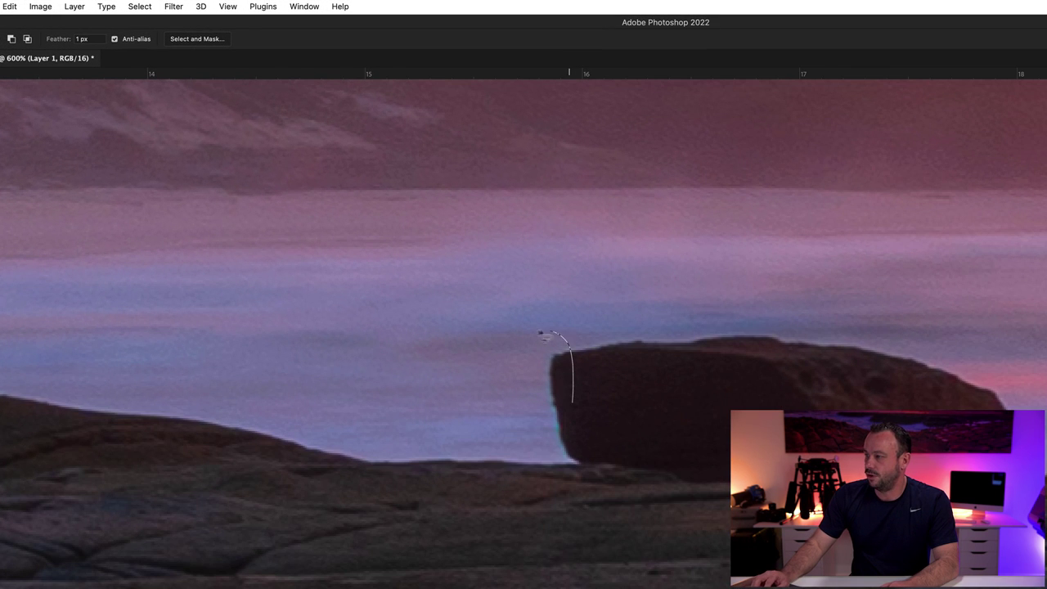
mouse_move(541, 335)
left_mouse_down()
mouse_move(518, 372)
mouse_move(527, 461)
mouse_move(564, 495)
mouse_move(601, 450)
mouse_move(575, 366)
left_mouse_up()
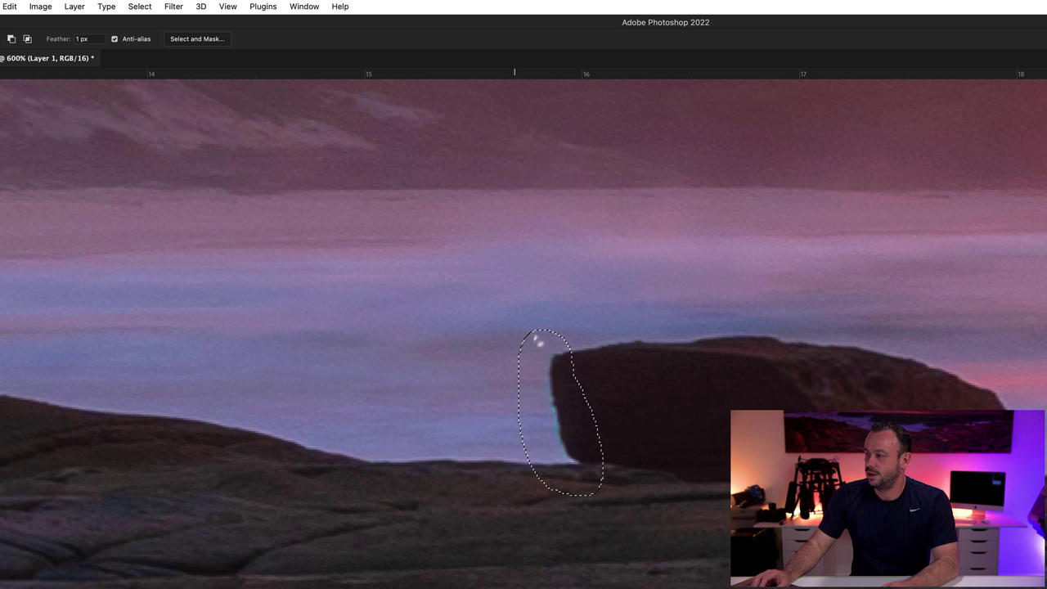
Open Replace Color, move the dialog aside, and sample the cyan fringe on the rock edge
left_click(39, 7)
mouse_move(58, 41)
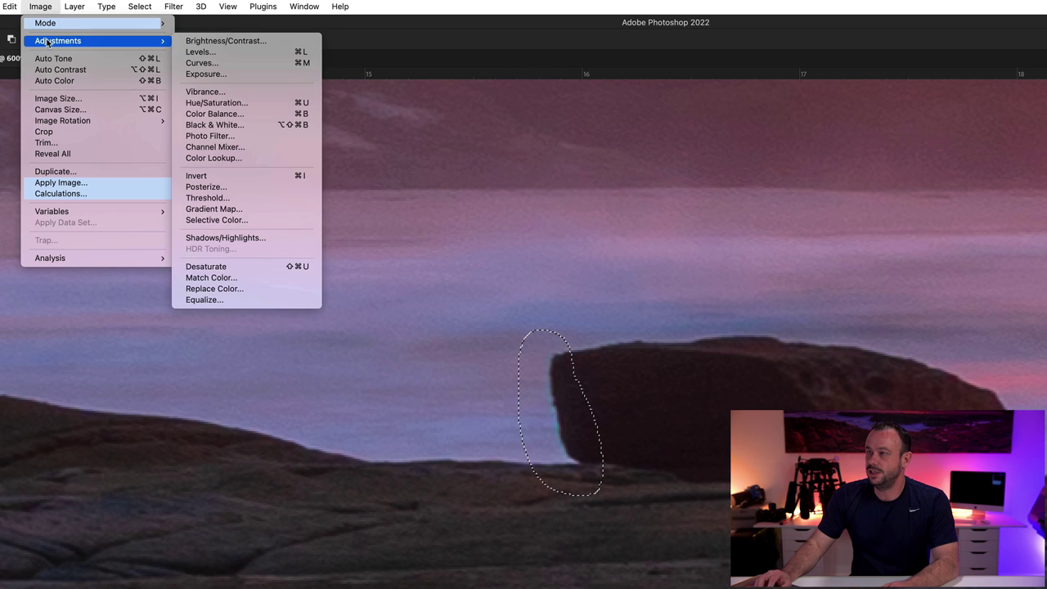
left_click(237, 289)
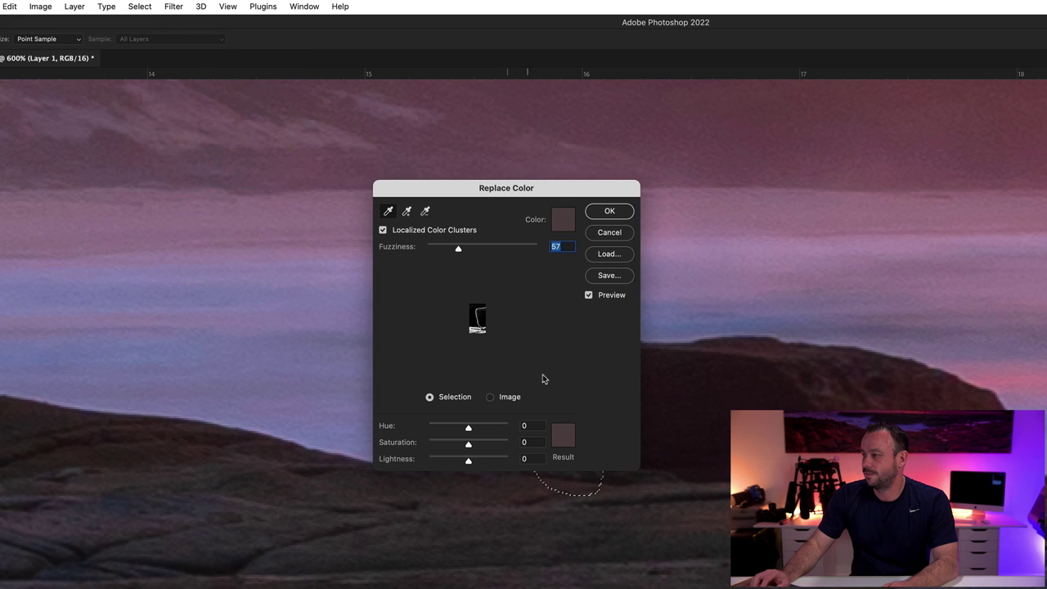
left_click_drag(481, 183, 739, 189)
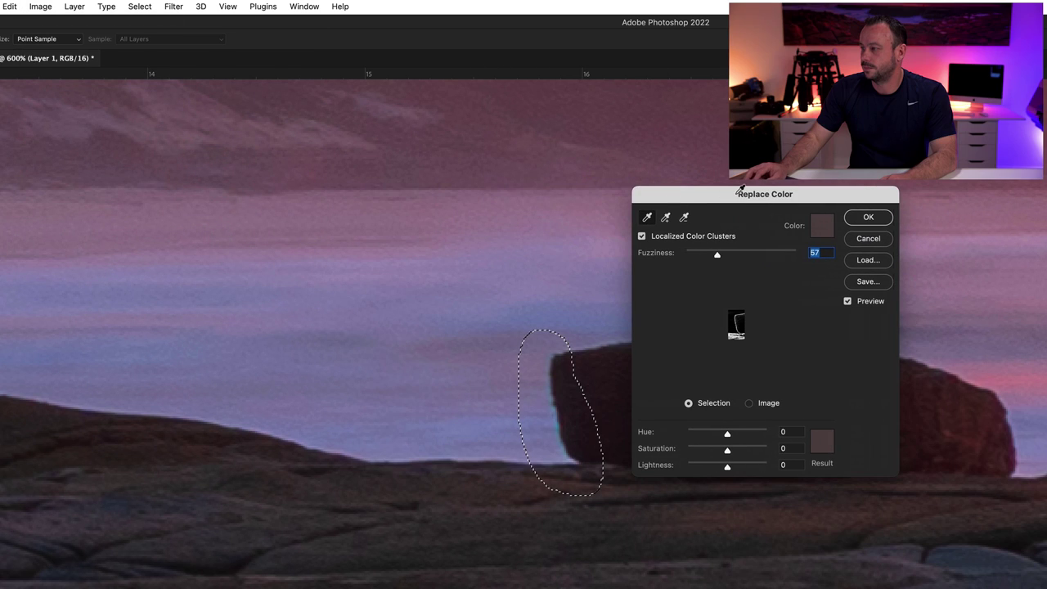
left_click(556, 413)
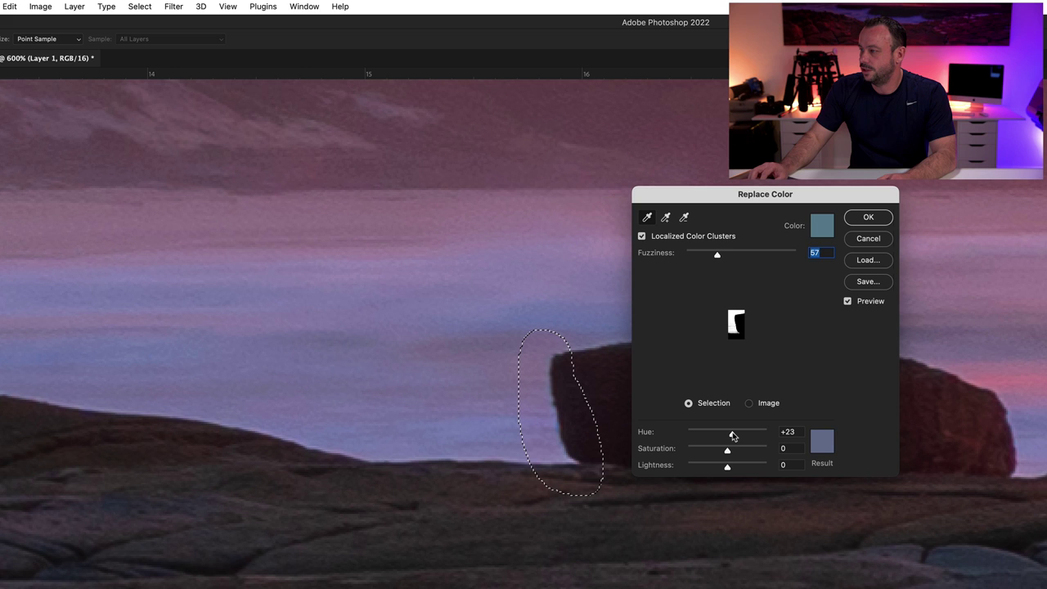
Set Hue +23, Saturation +22 and Lightness -10 to blend the fringe into the sky
left_click_drag(733, 435, 733, 437)
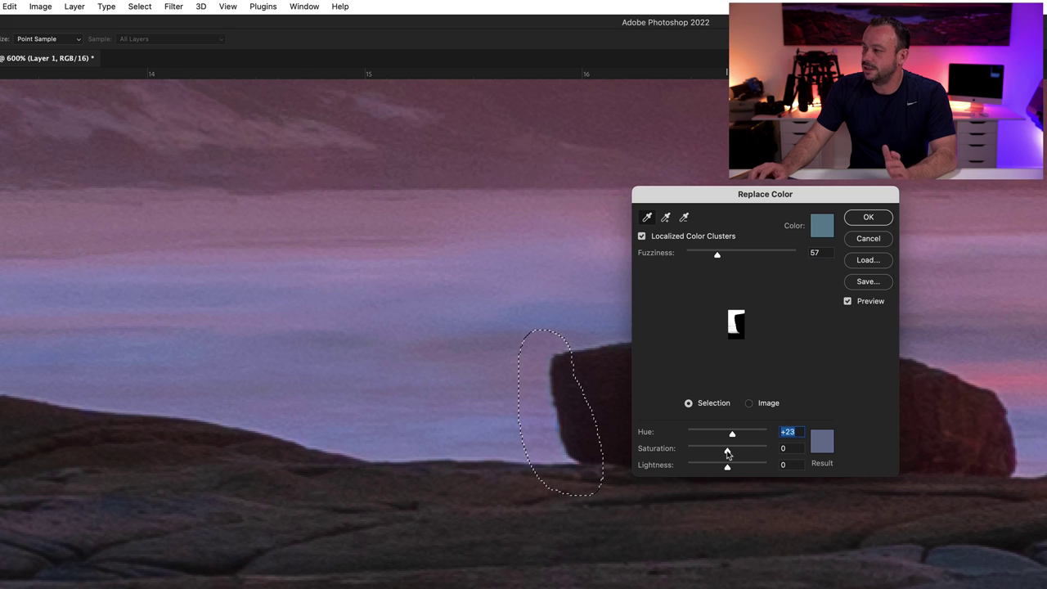
left_click_drag(727, 454, 722, 466)
left_click(736, 455)
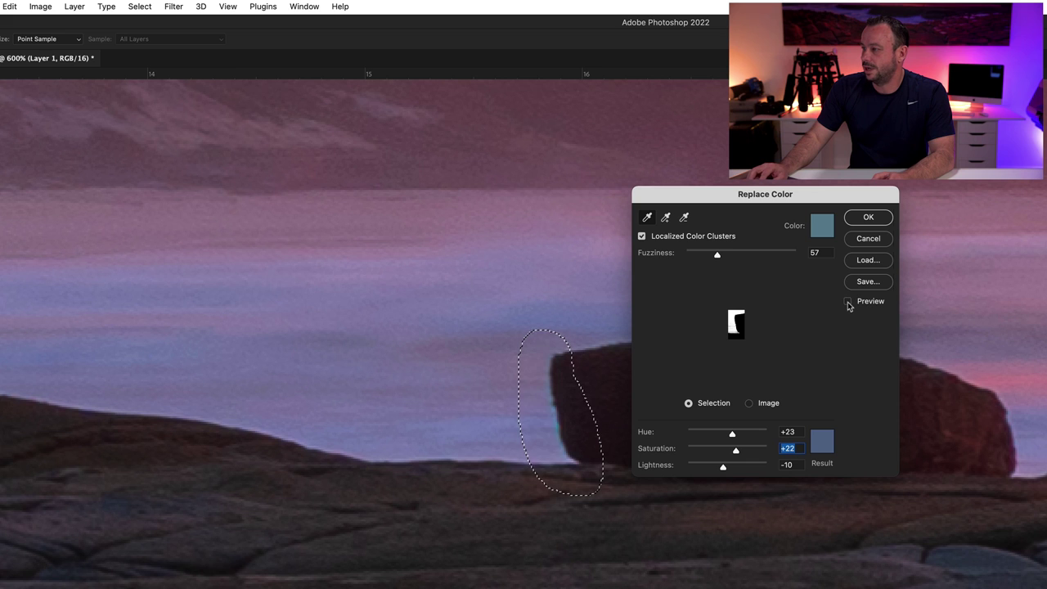
left_click(848, 303)
Apply the cyan fringe recolouring, deselect, and zoom in to inspect the rock's edge
left_click(868, 219)
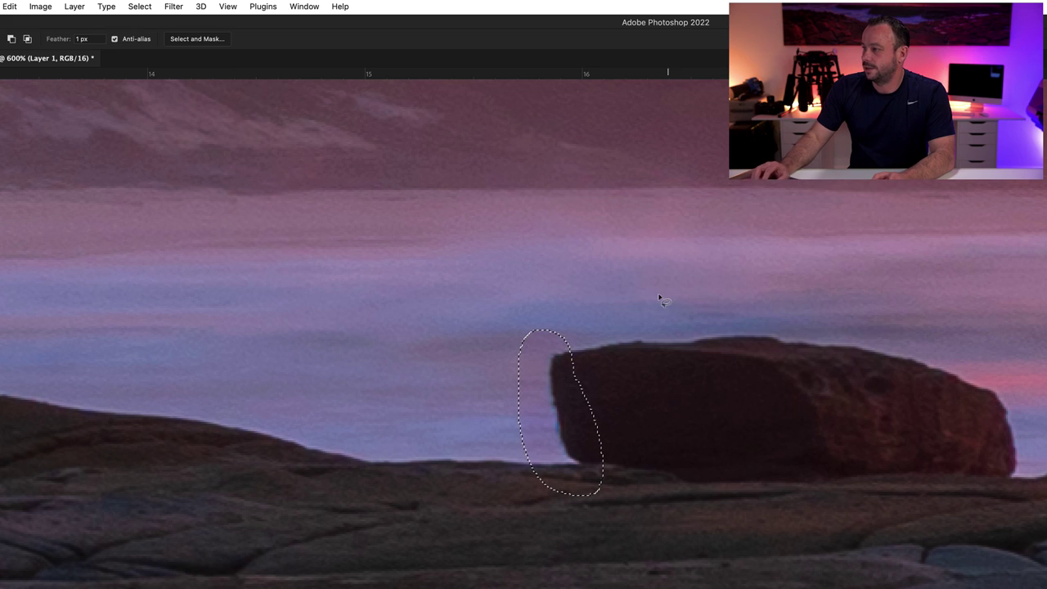
key("super+d")
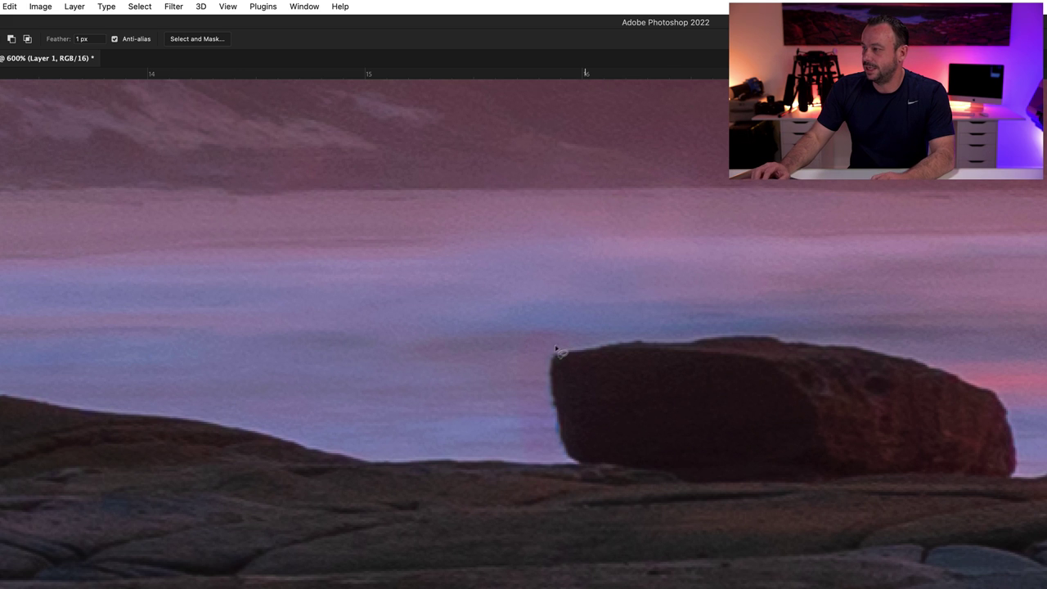
key("z")
left_click(556, 355)
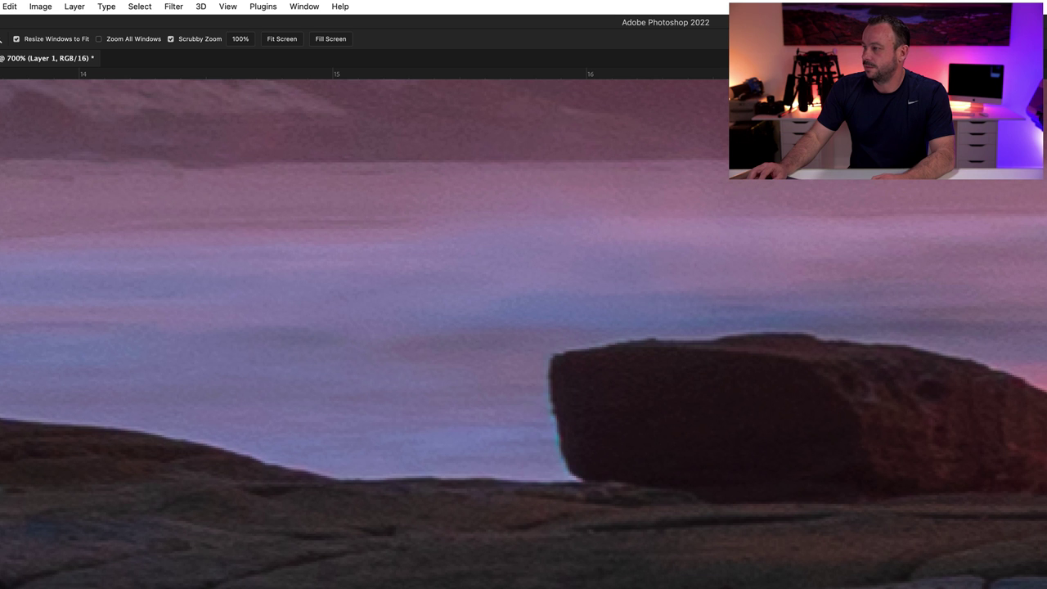
left_click(660, 422, "alt")
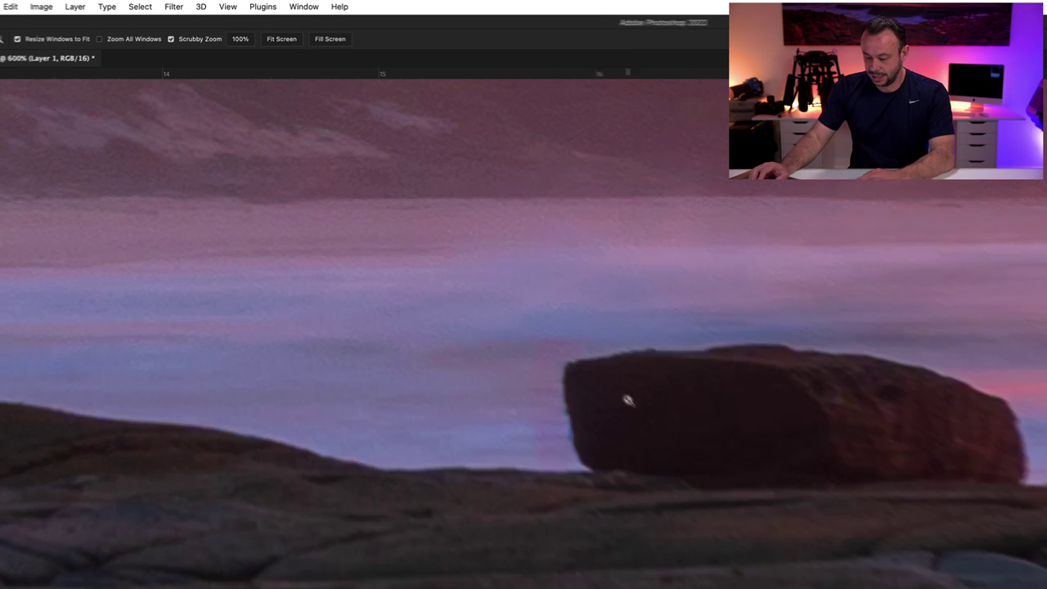
With the Brush active, target Layer 1's mask and toggle Layer 1 to compare against the original
key("b")
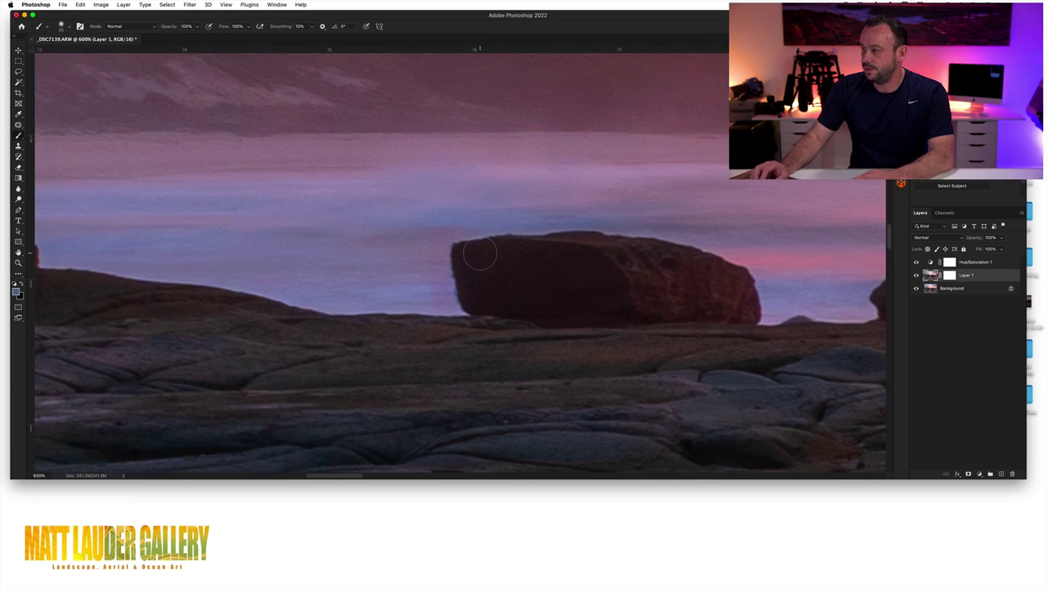
left_click(948, 276)
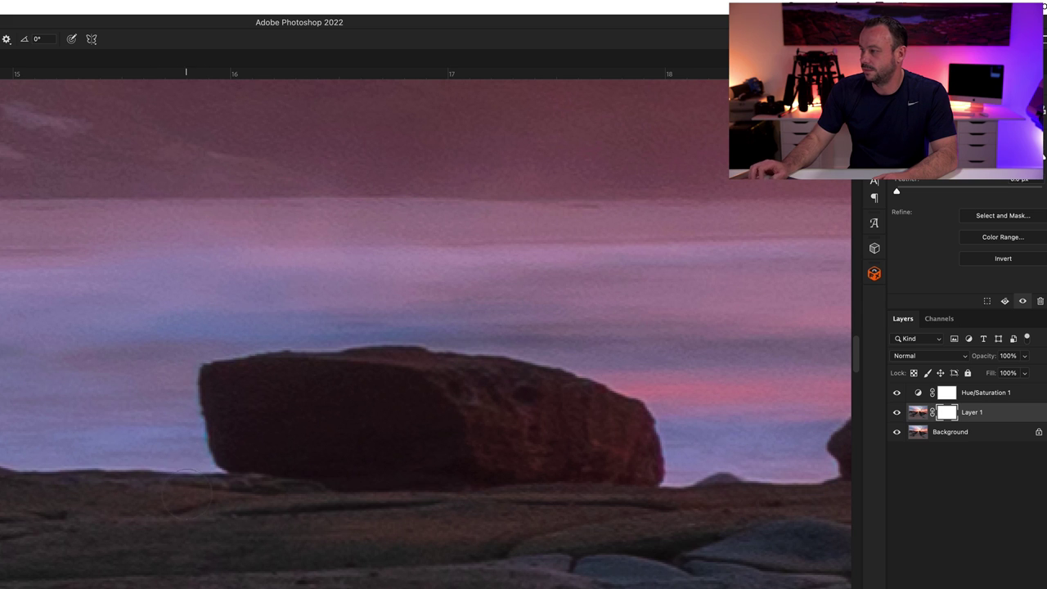
left_click(897, 413)
left_click(896, 413)
left_click(896, 413)
left_click(896, 413)
Inspect the rock's left edge up close, then zoom out to 400% to see both rocks
key("z")
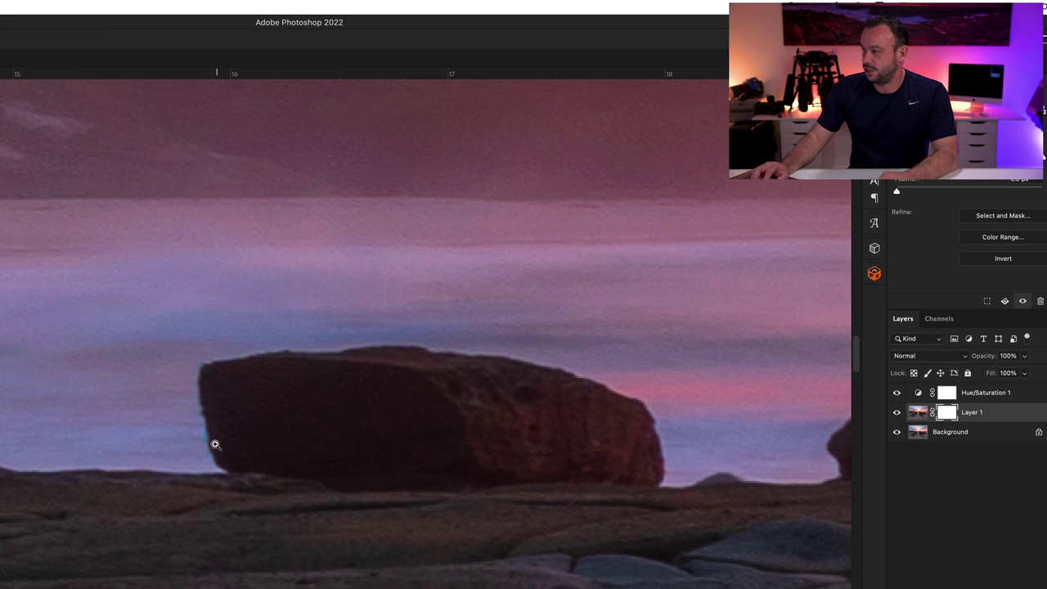
left_click(214, 443)
left_click(211, 437, "alt")
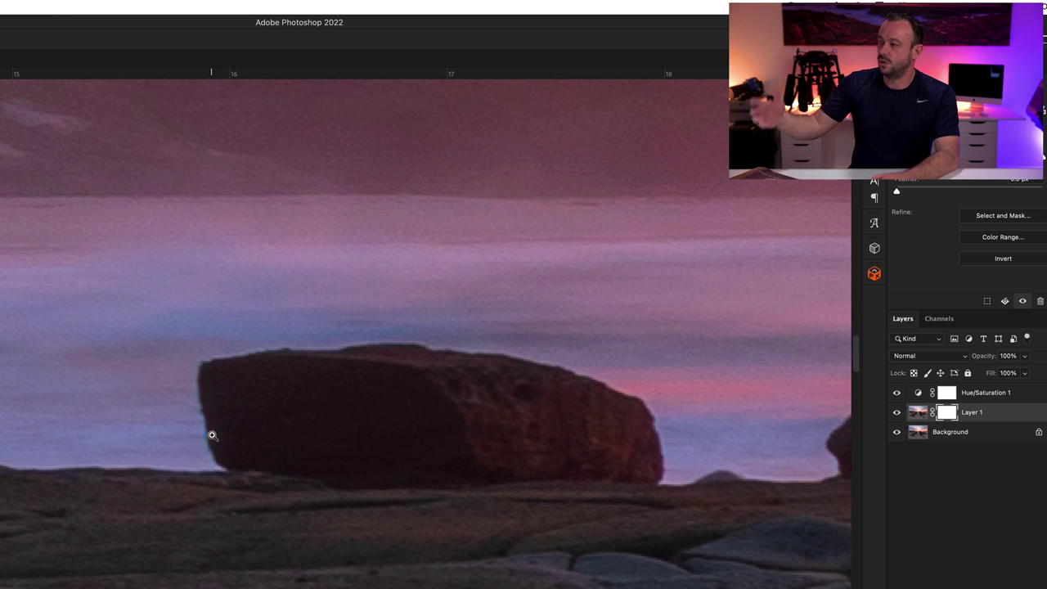
left_click(212, 435)
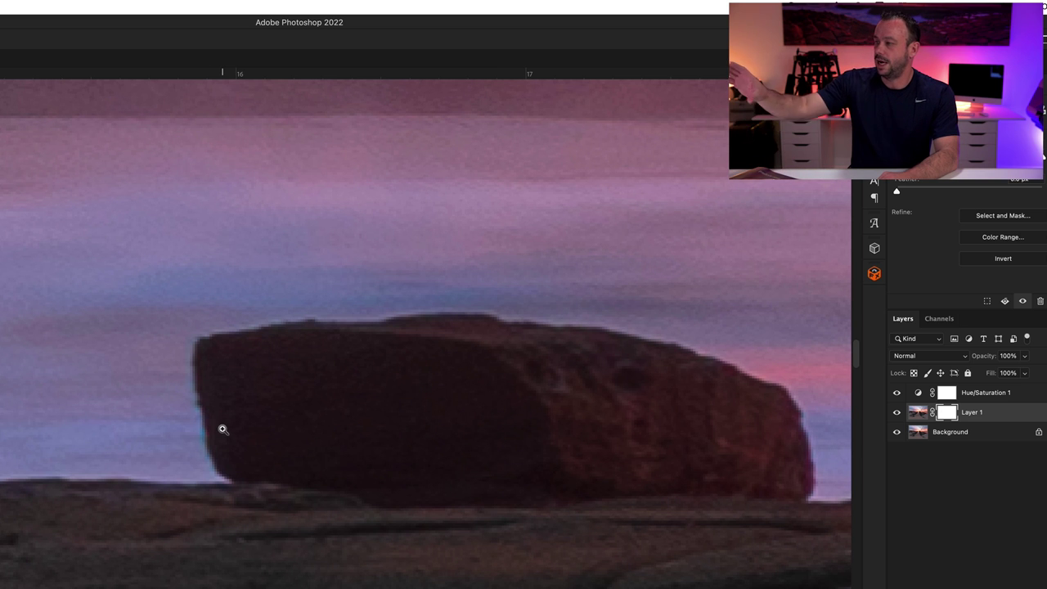
left_click(229, 425, "alt")
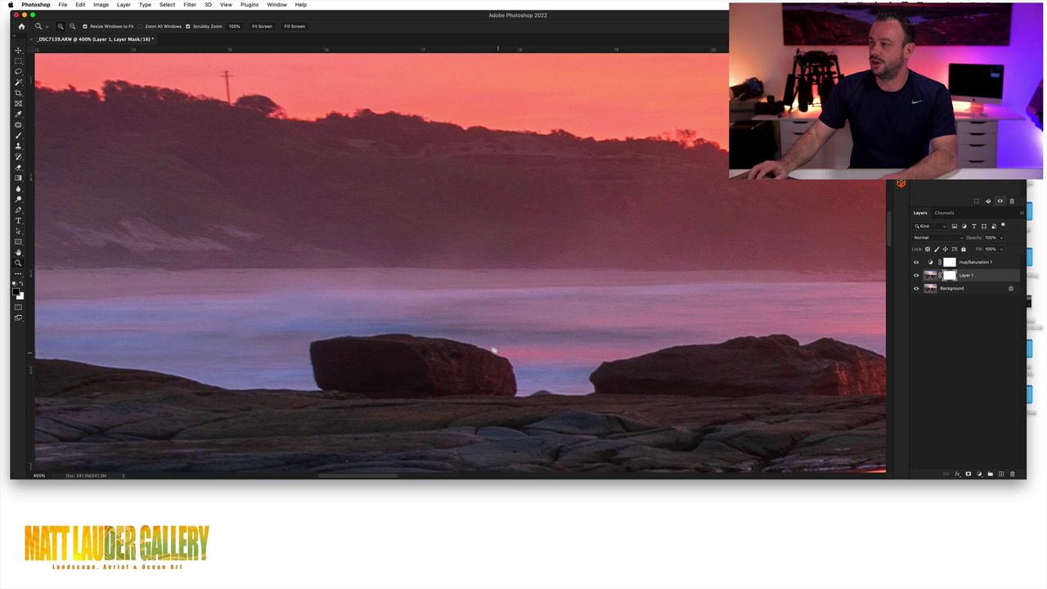
left_click_drag(346, 208, 257, 262)
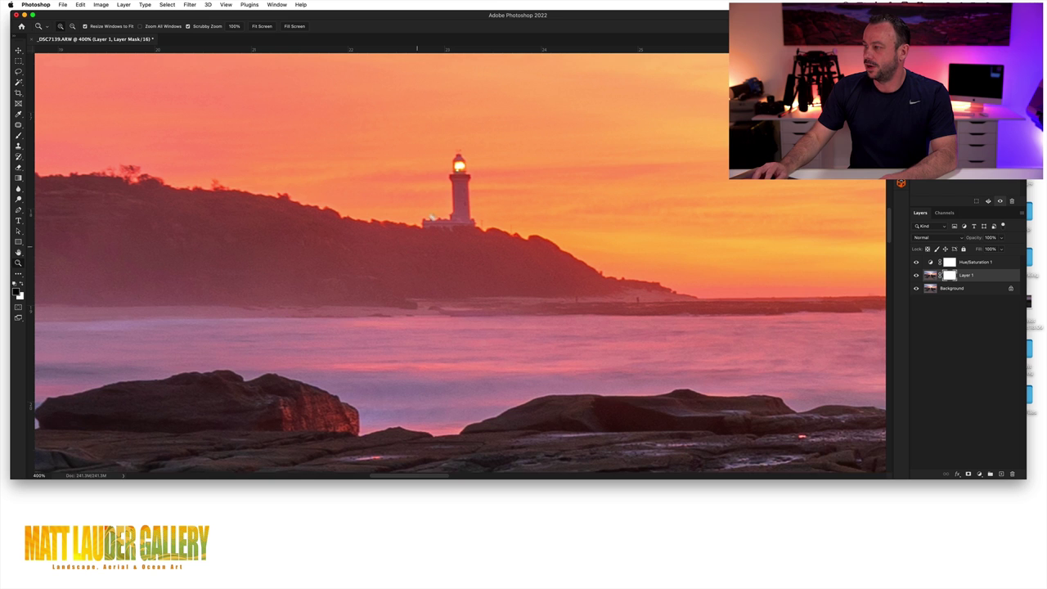
left_click_drag(198, 382, 438, 269)
left_click_drag(703, 131, 705, 167)
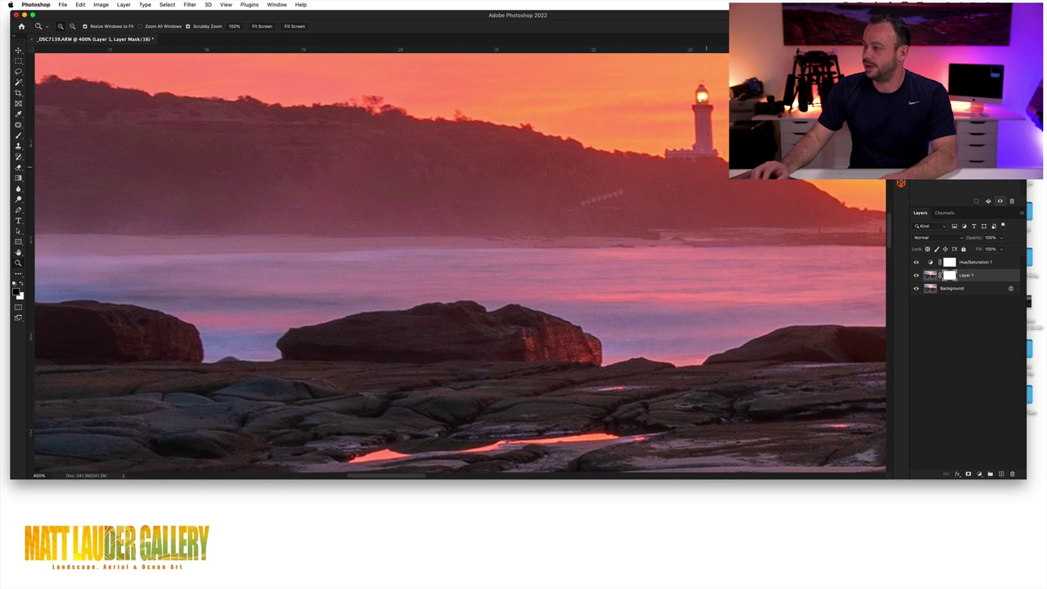
left_click_drag(172, 295, 450, 262)
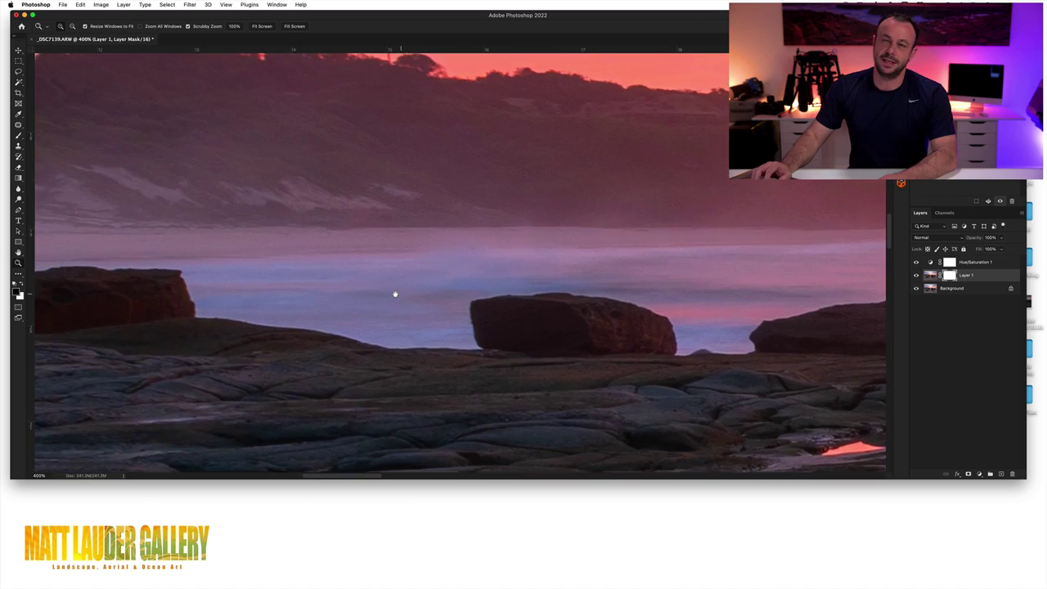